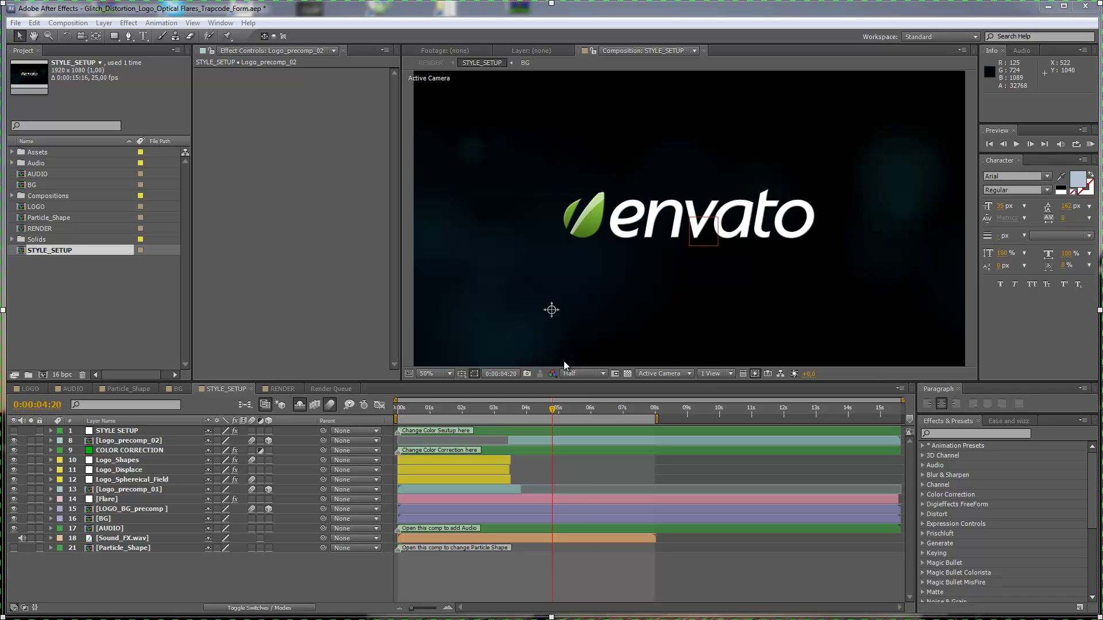
- Preview the animation at a later and an earlier frame, then open the LOGO composition
click(585, 410)
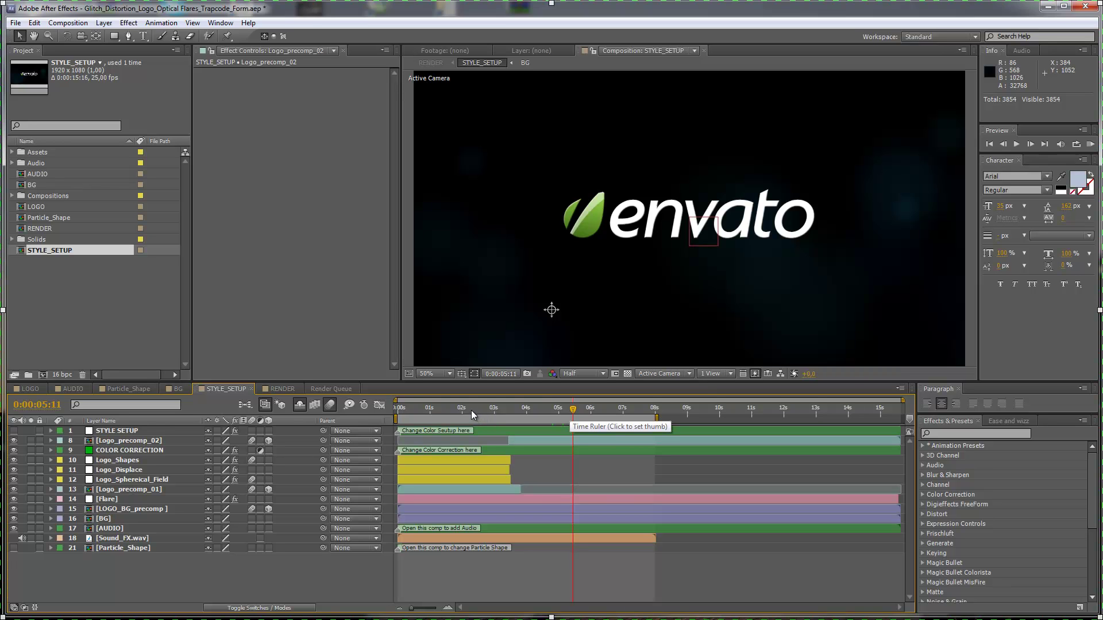
click(472, 409)
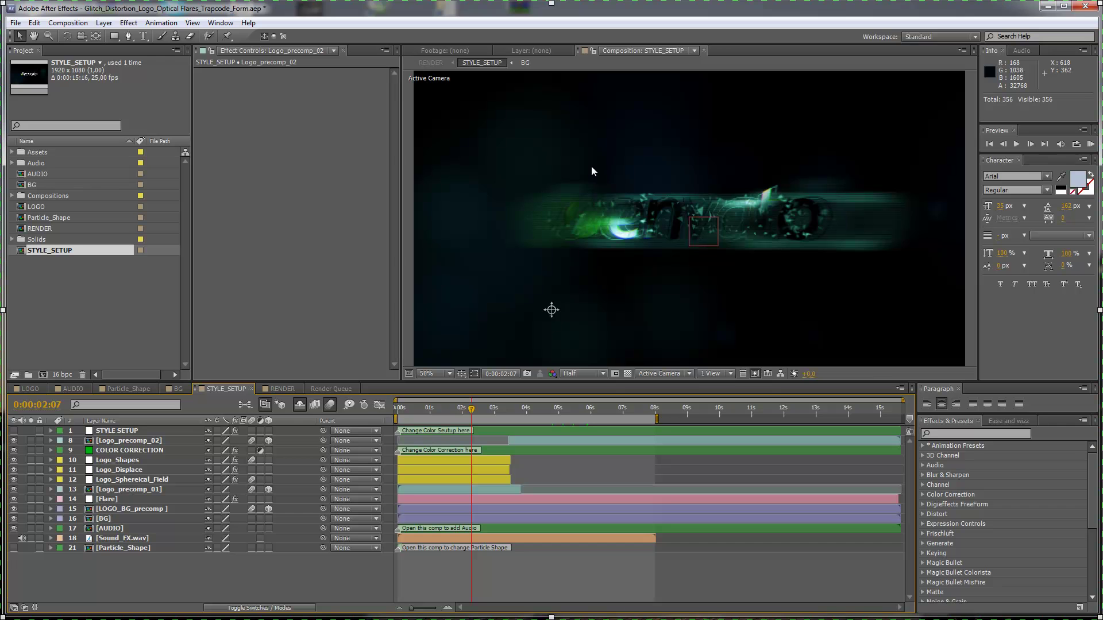
click(34, 389)
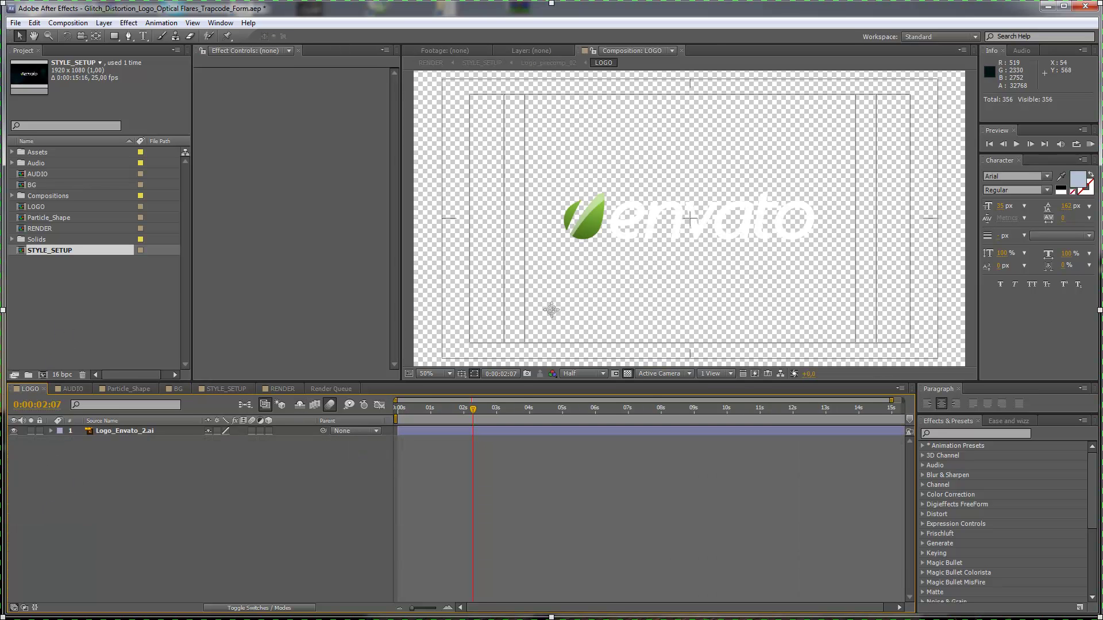
- Import logo_2_line_png.png into the project through File > Import > File
click(15, 23)
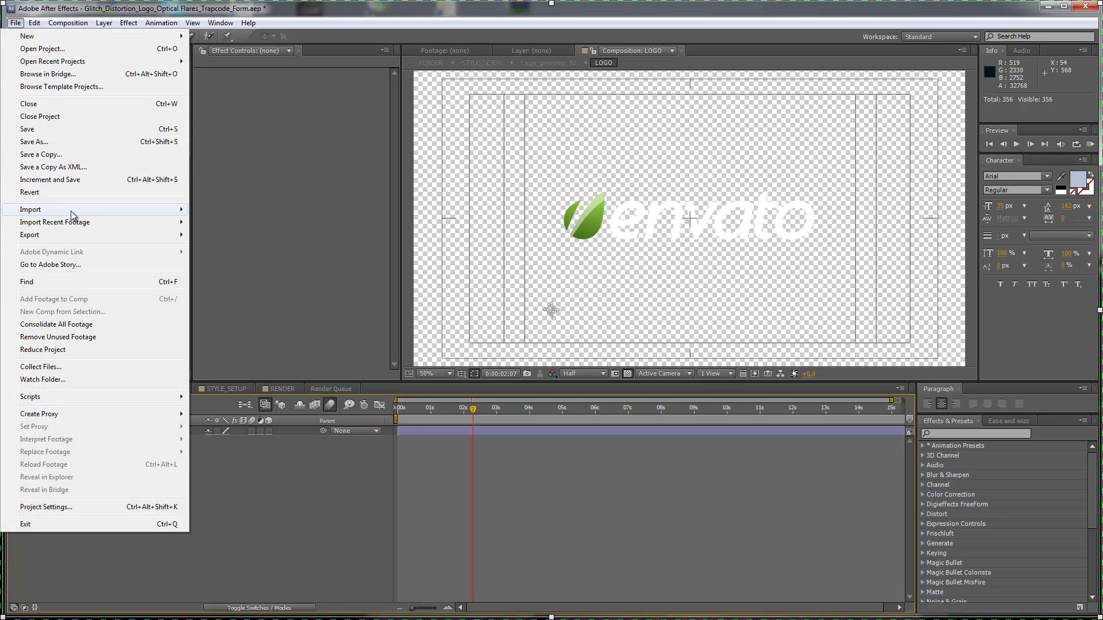
mouse_move(30, 210)
click(215, 210)
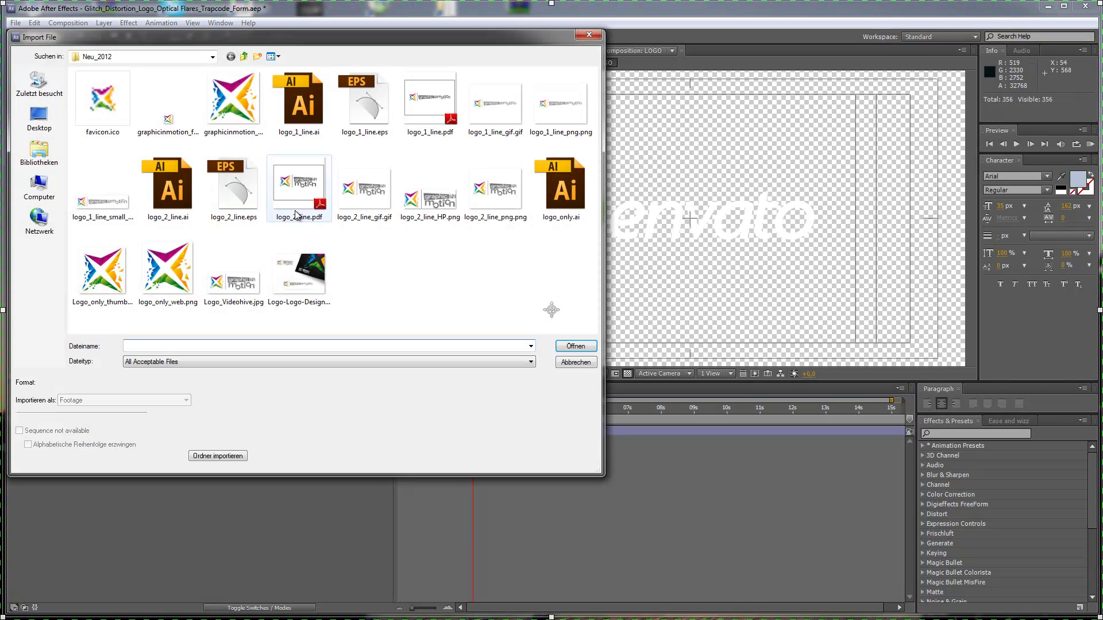
click(495, 190)
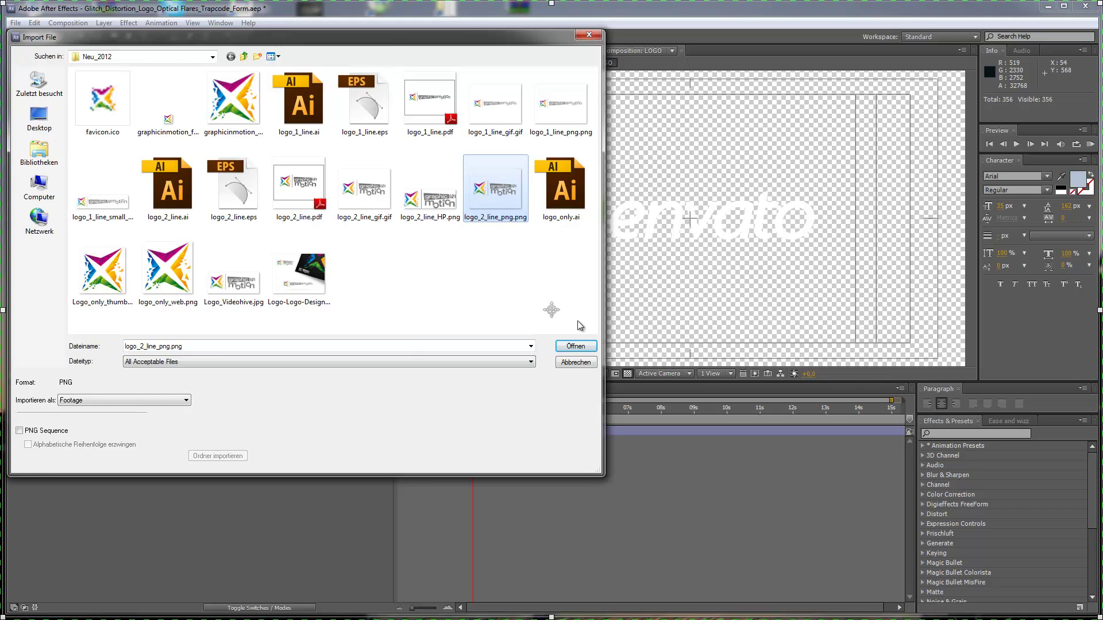
click(582, 347)
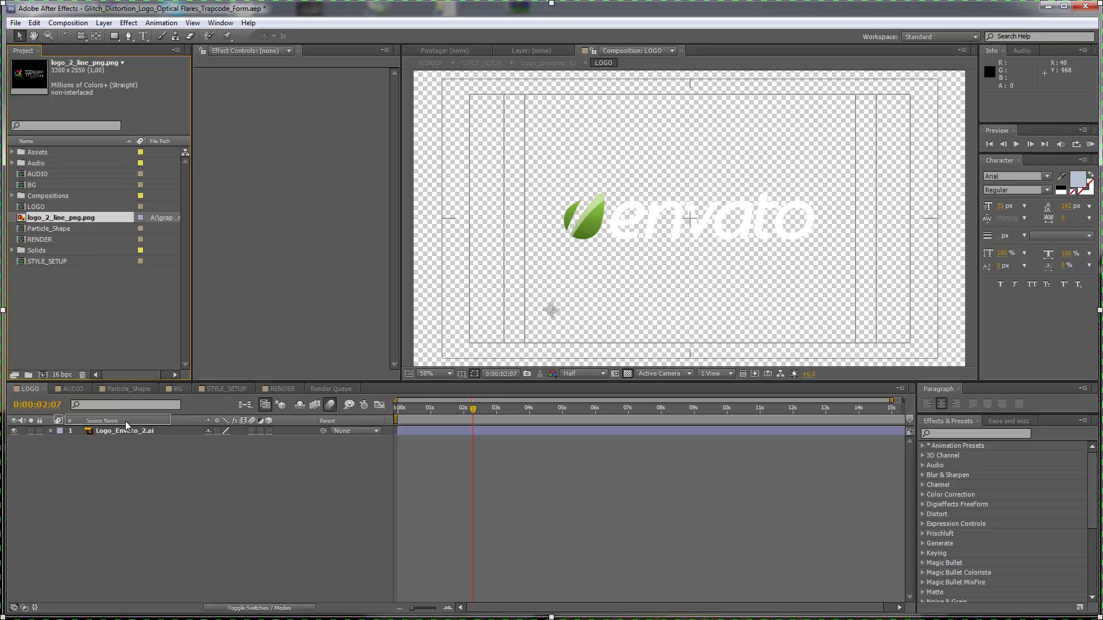
- Add logo_2_line_png.png to LOGO at 25% scale, hide Logo_Envato_2.ai, and return to STYLE_SETUP
drag(88, 219, 125, 428)
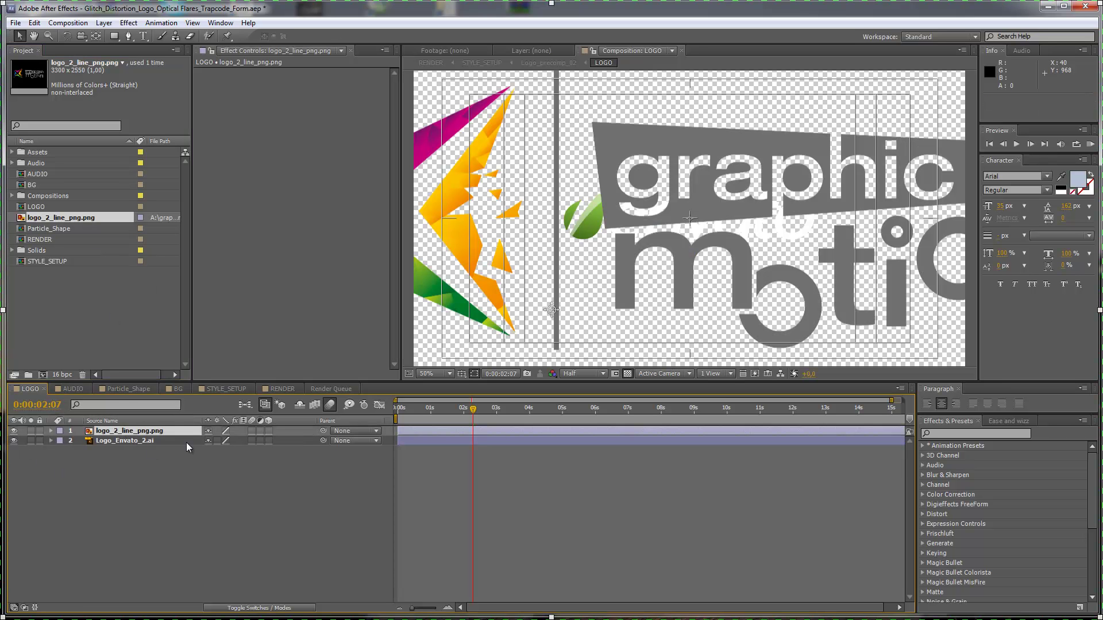
key(s)
drag(242, 441, 201, 441)
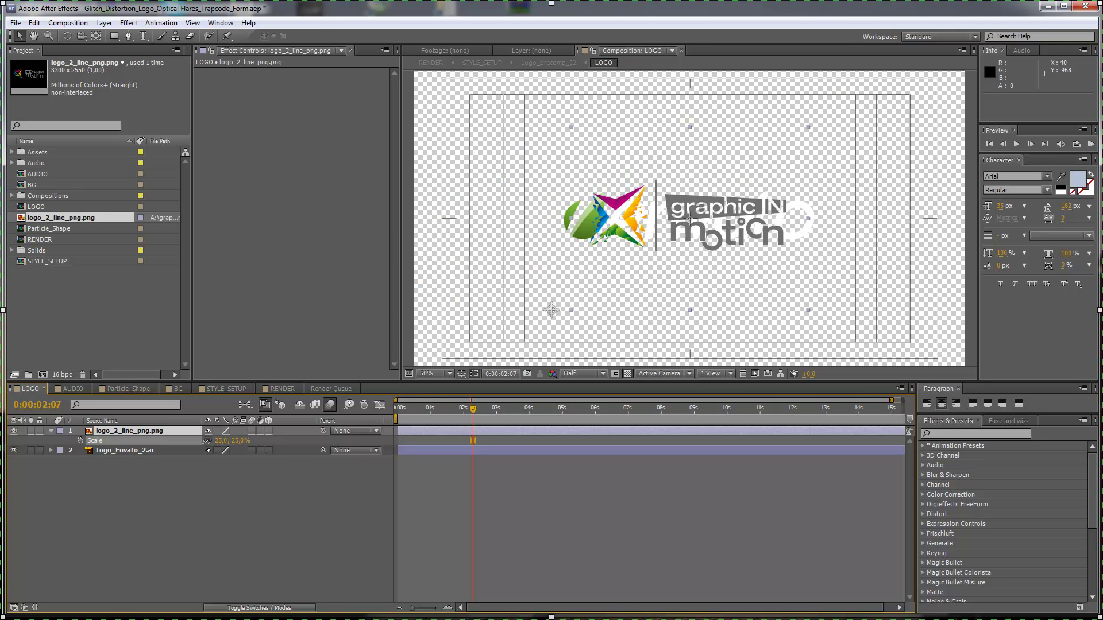
click(14, 451)
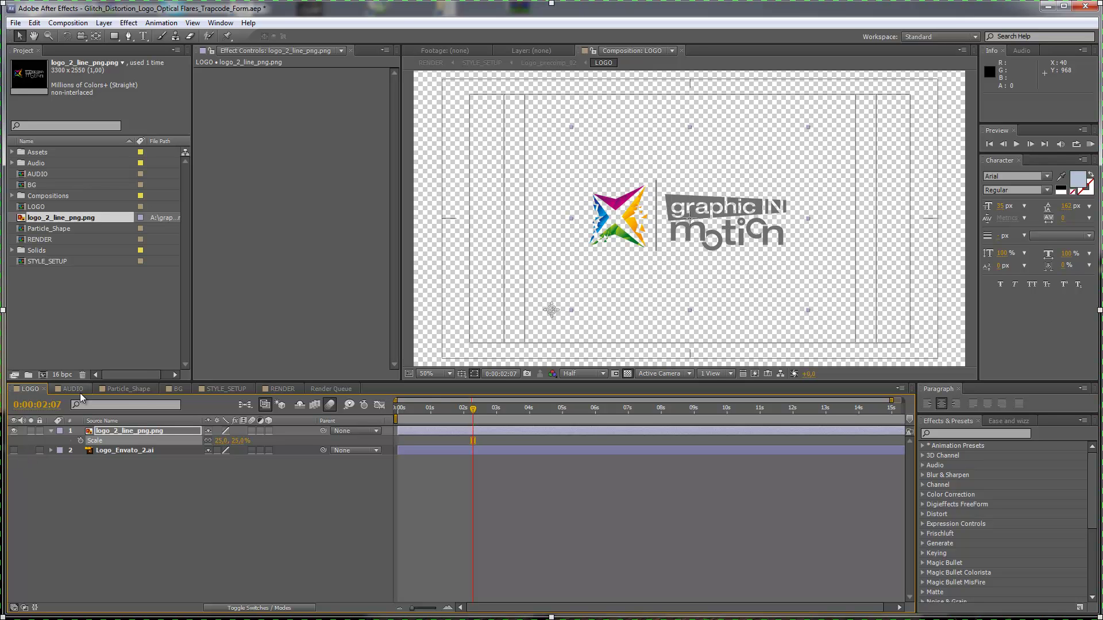
click(219, 390)
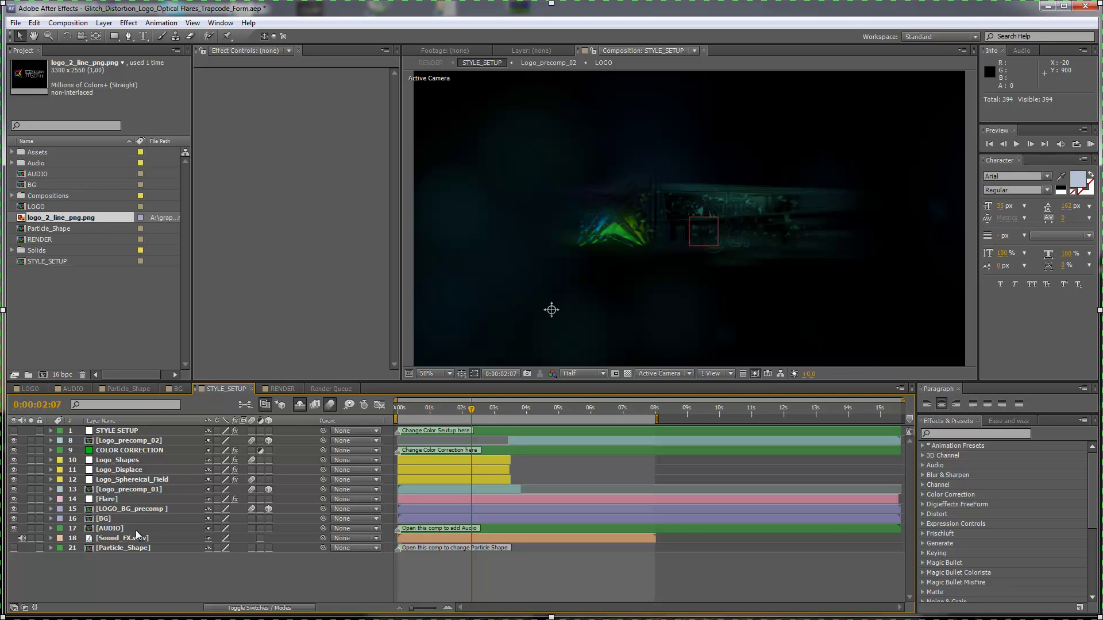
click(101, 539)
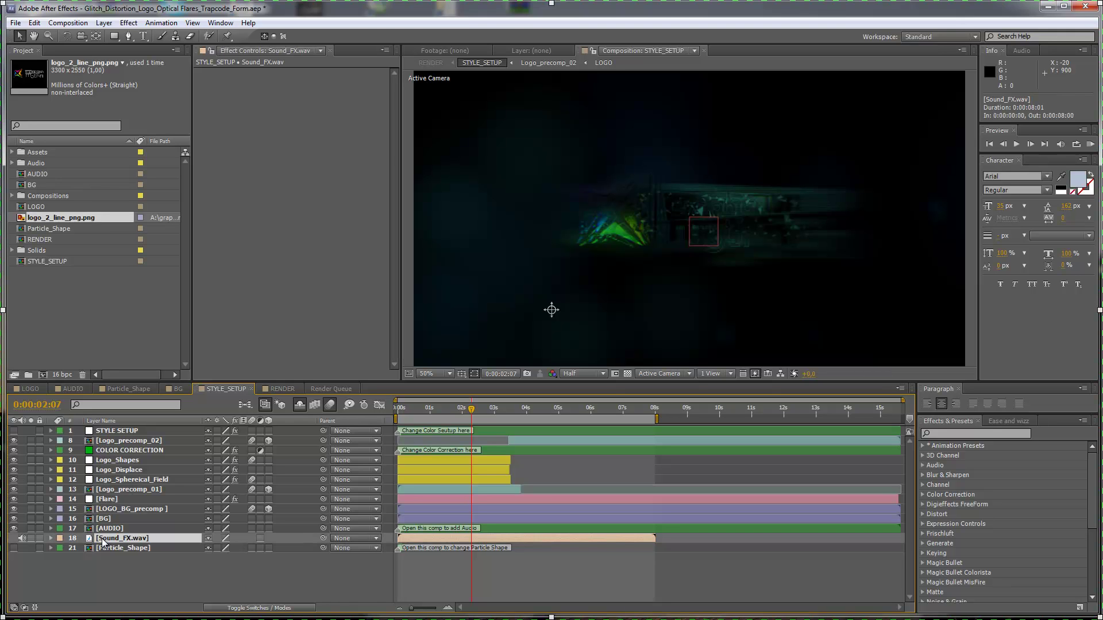
key(l)
key(l)
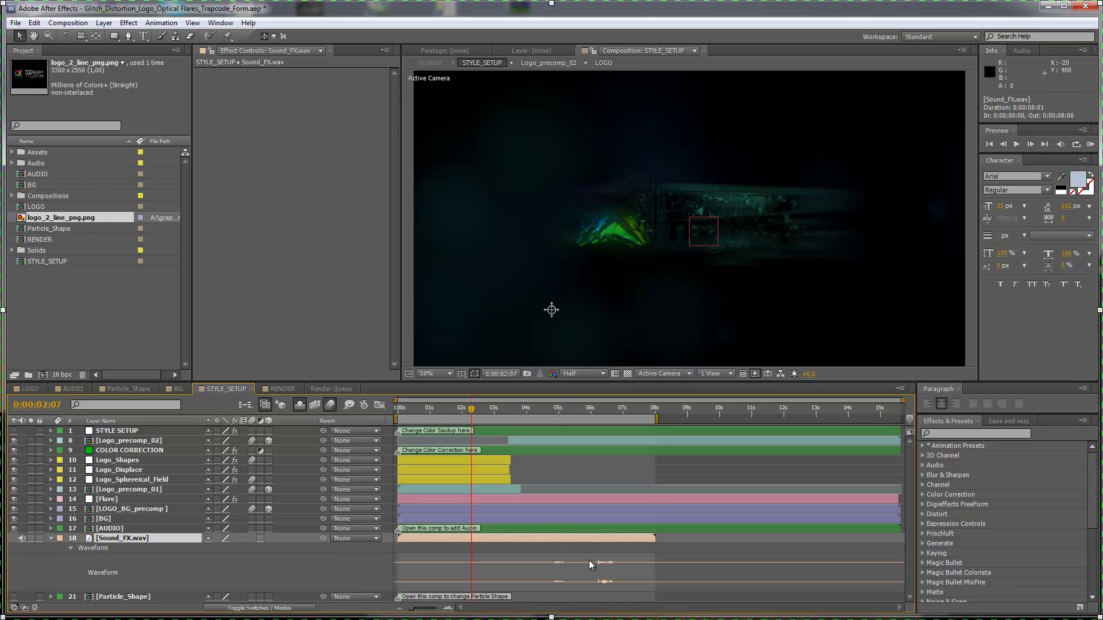
click(552, 412)
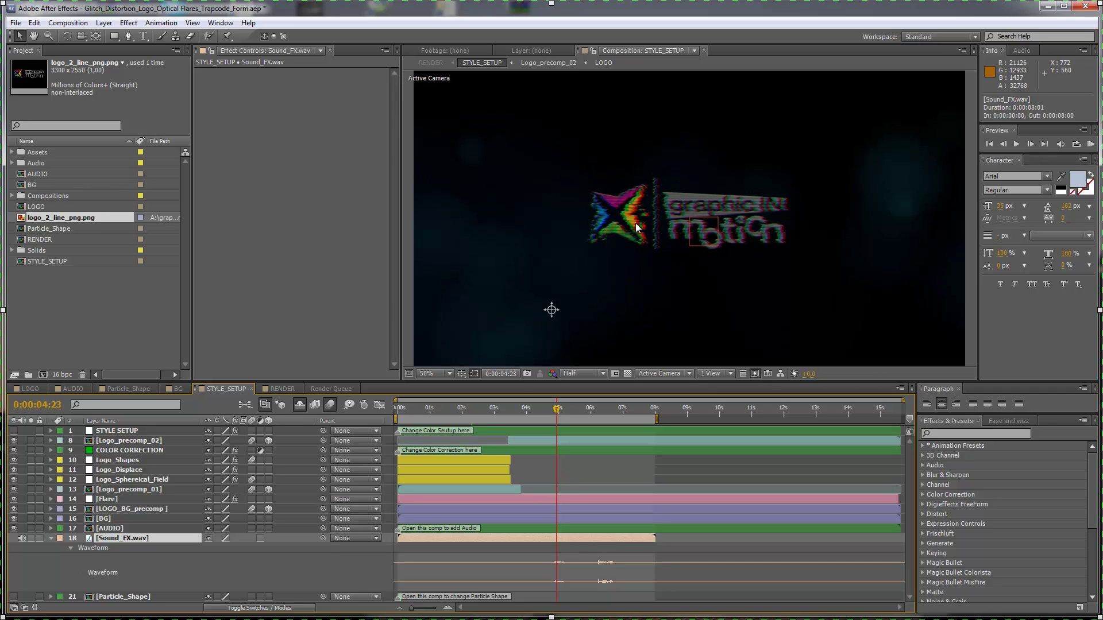
click(603, 408)
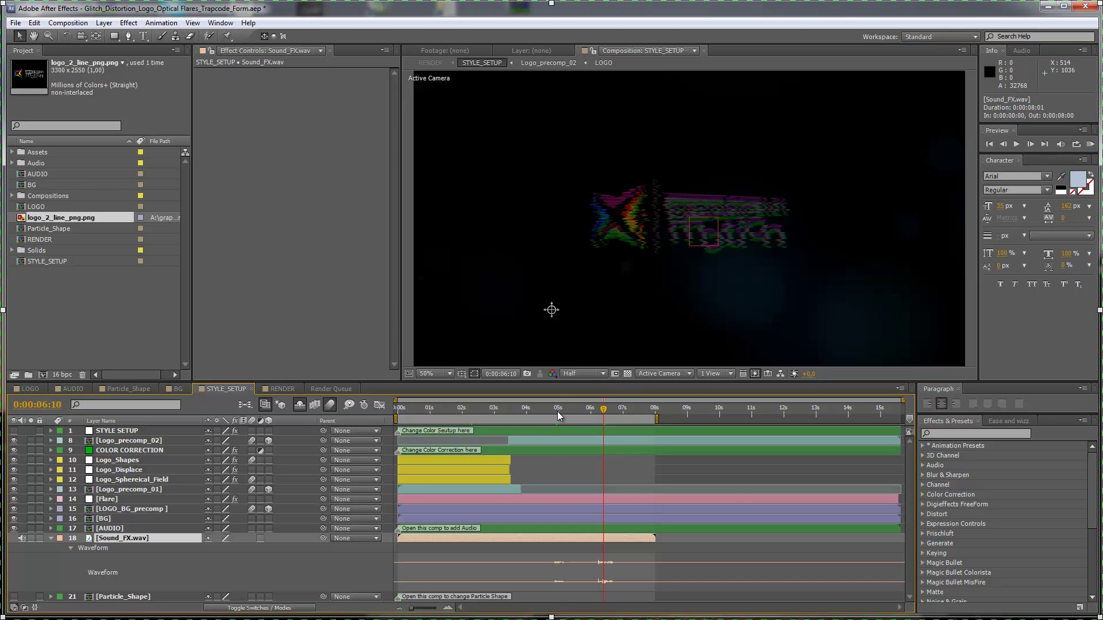
drag(557, 414, 406, 419)
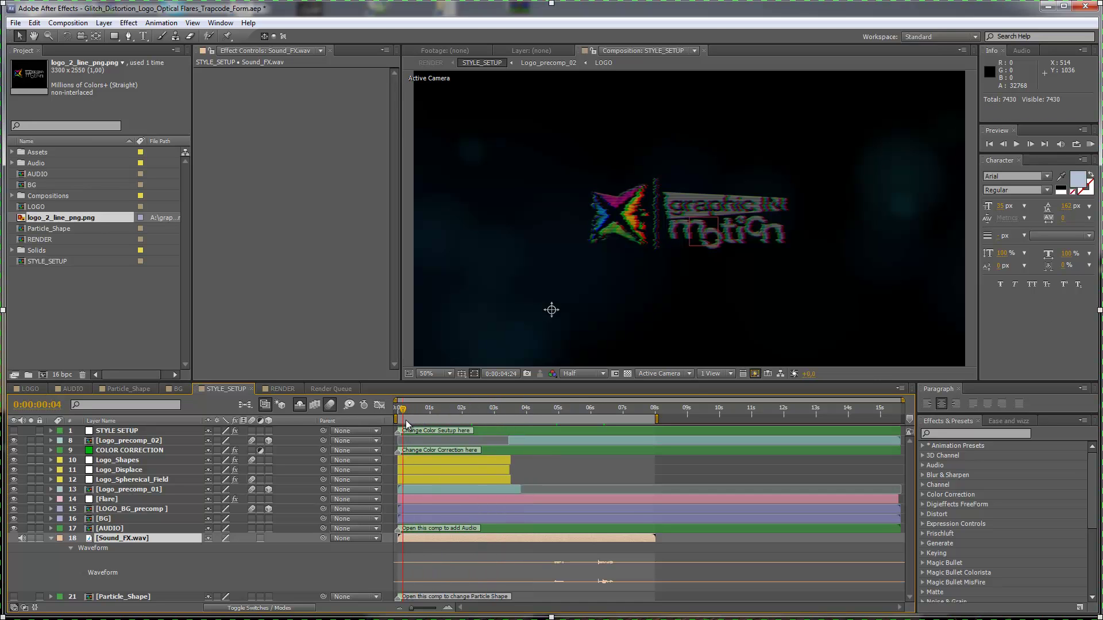
drag(405, 419, 465, 424)
click(52, 539)
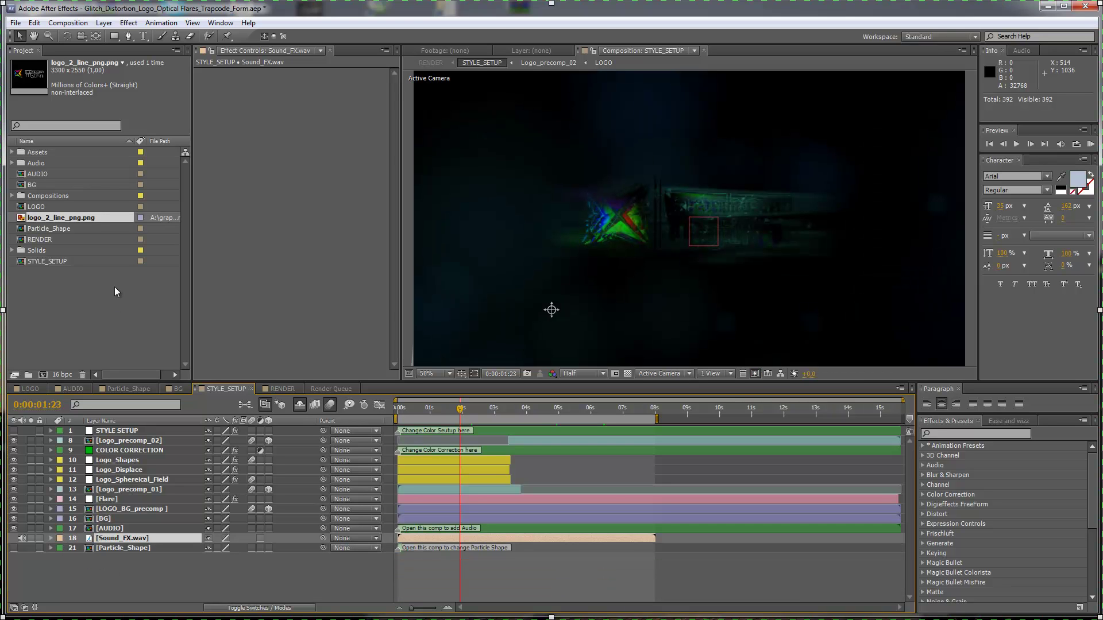
- Import Transform It Logo 4.mp3 from the Elements&Training > Logo_sound folder
click(16, 23)
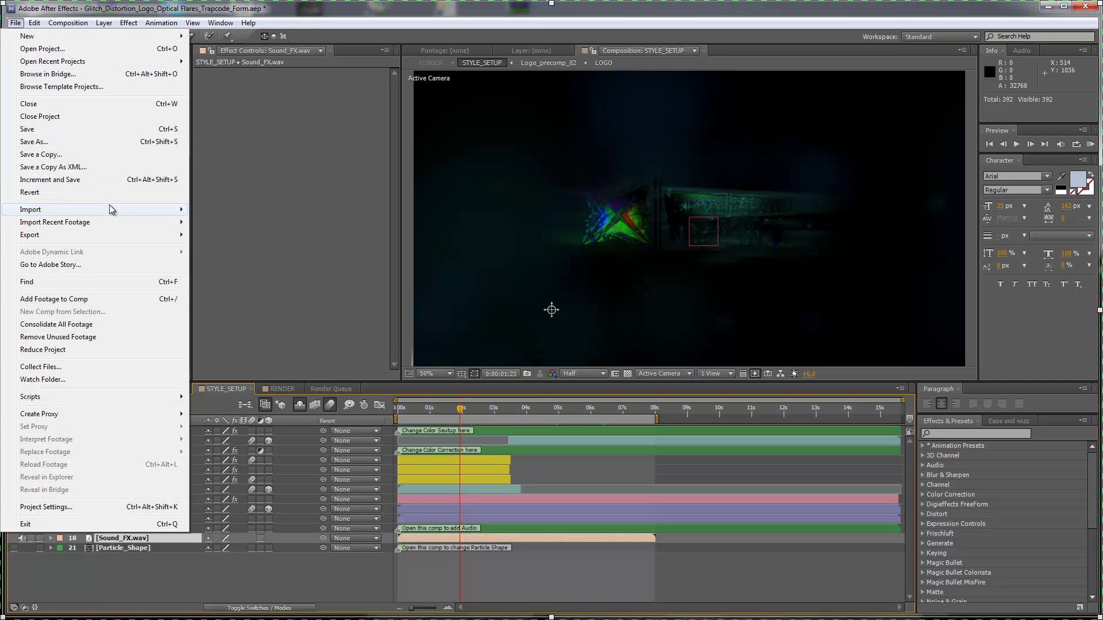
mouse_move(95, 209)
click(210, 209)
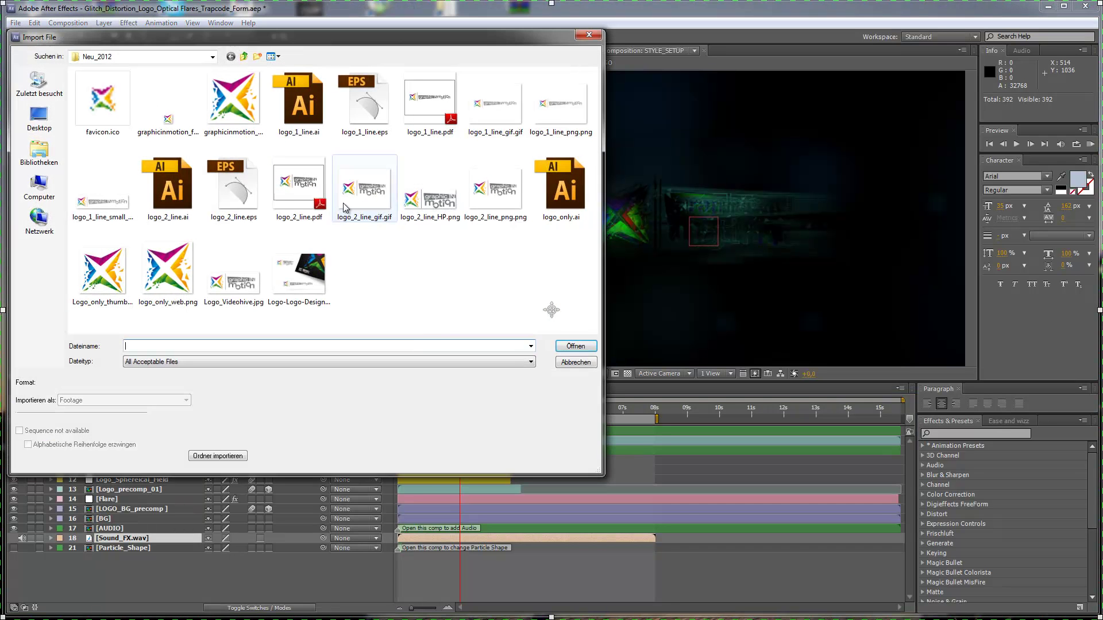
click(244, 56)
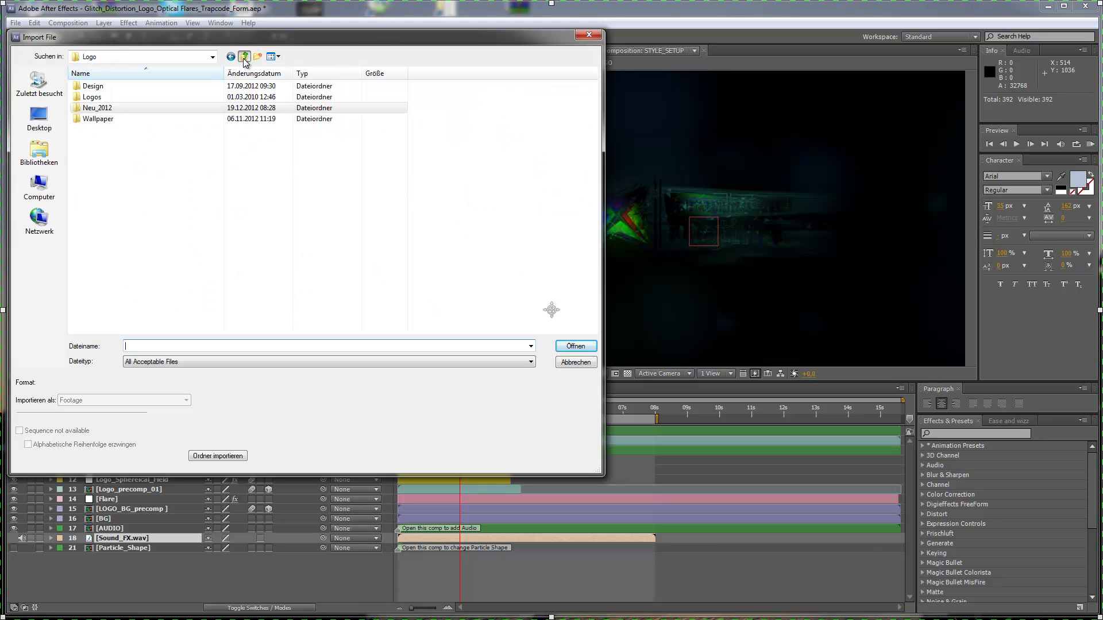
click(244, 56)
double_click(112, 96)
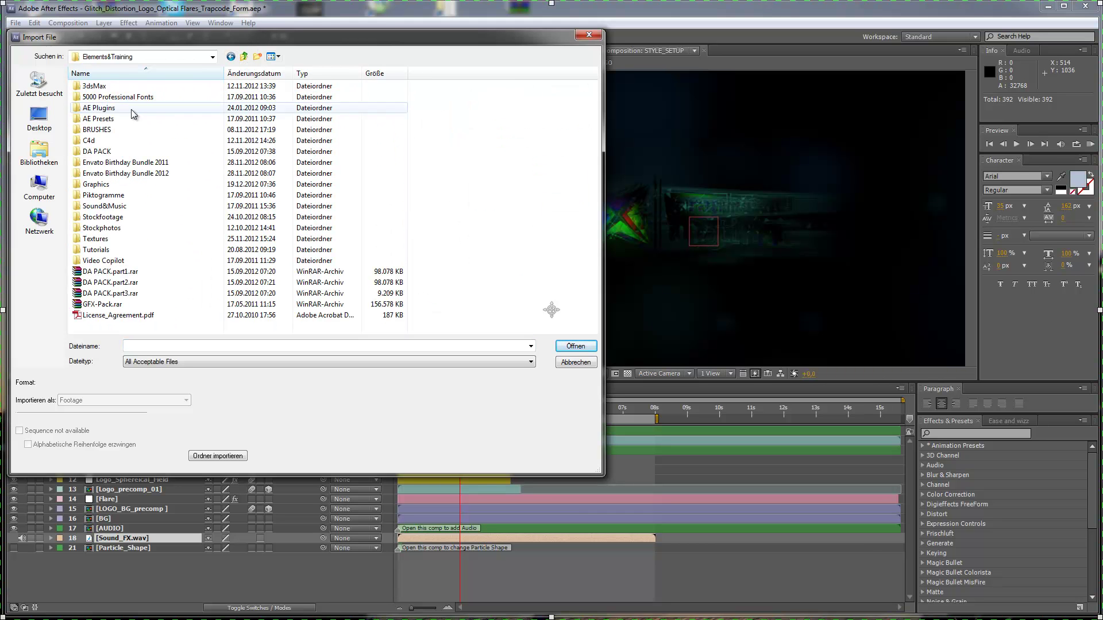
double_click(109, 147)
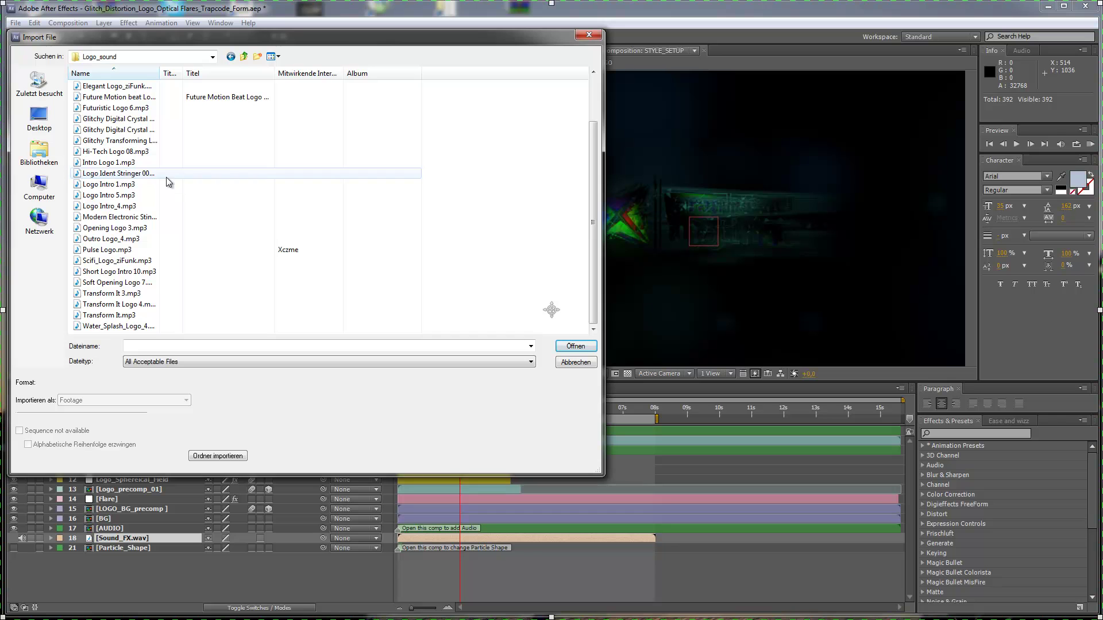
drag(161, 72, 217, 73)
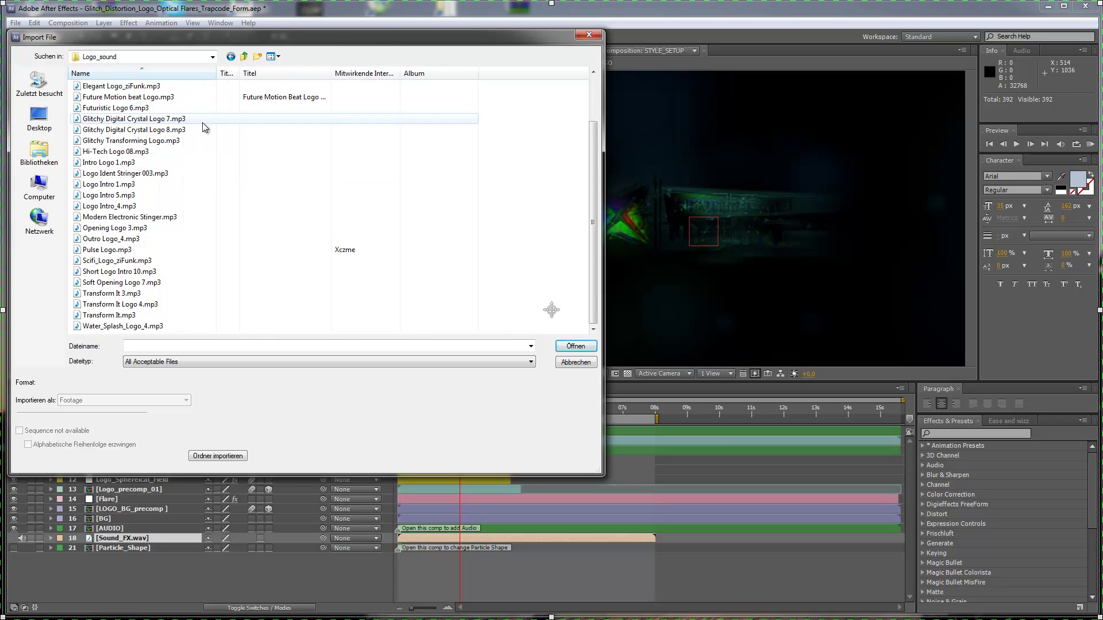
click(151, 305)
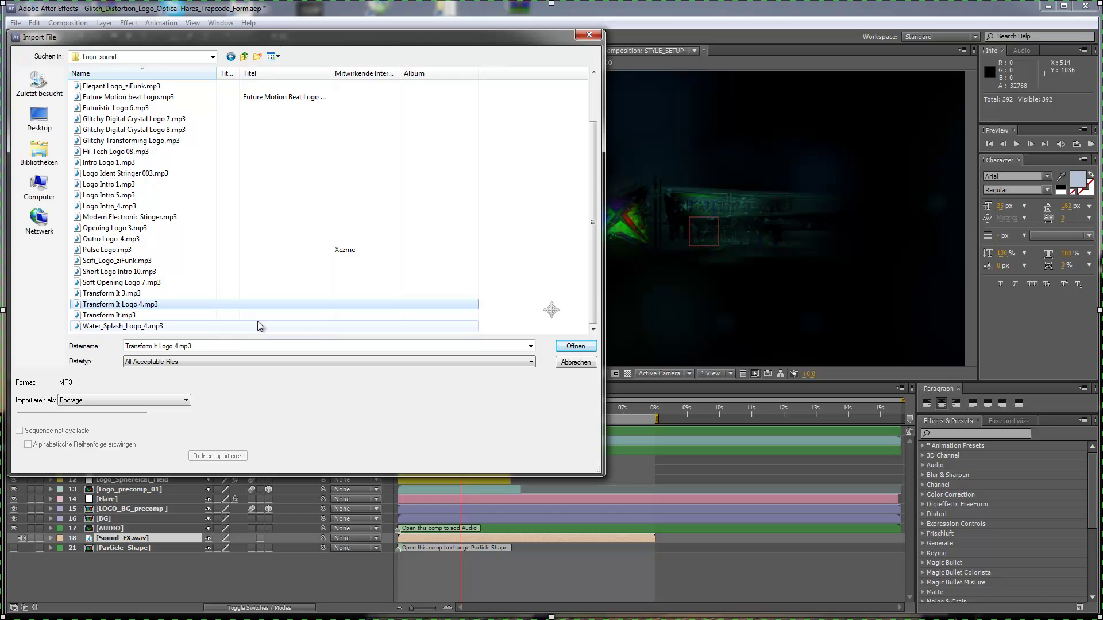
click(575, 346)
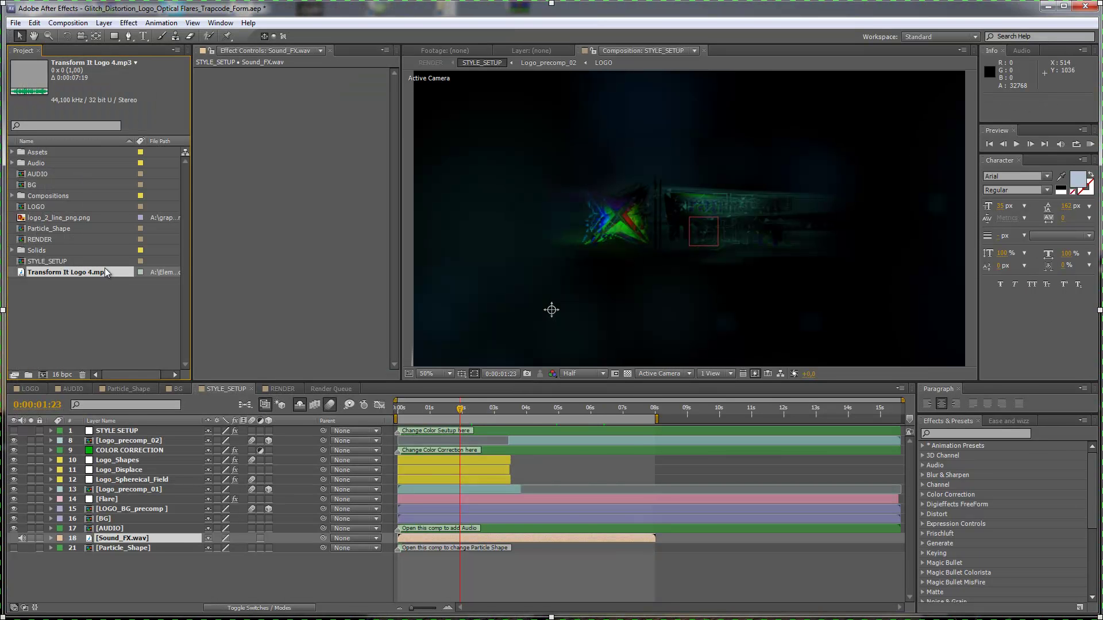
- Add Transform It Logo 4.mp3 to the AUDIO composition timeline, then go back to STYLE_SETUP
click(73, 389)
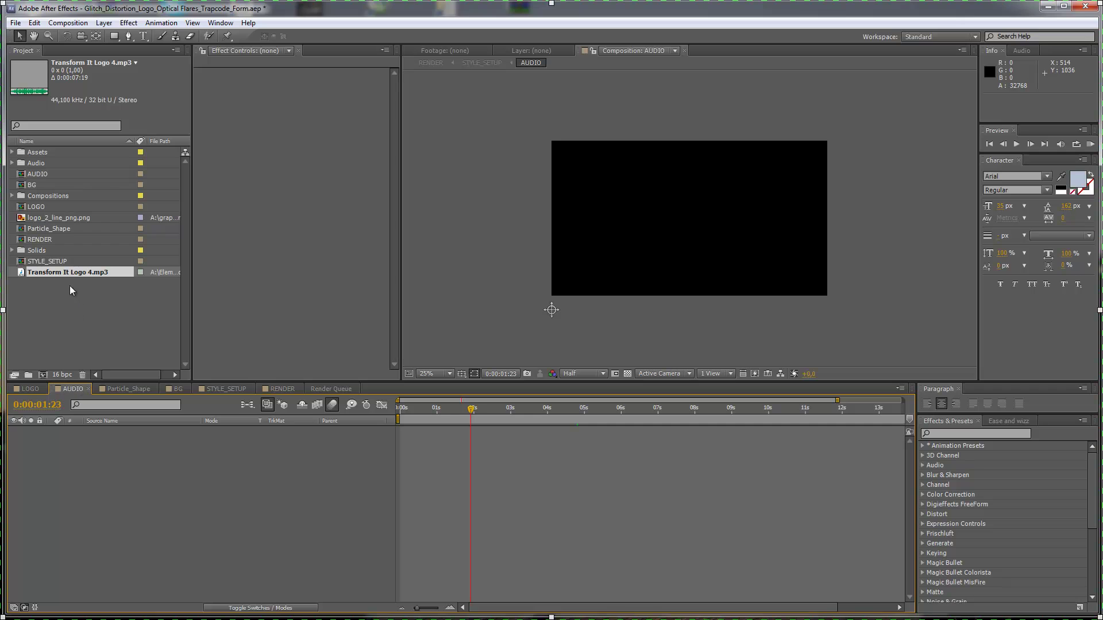
drag(60, 273, 85, 440)
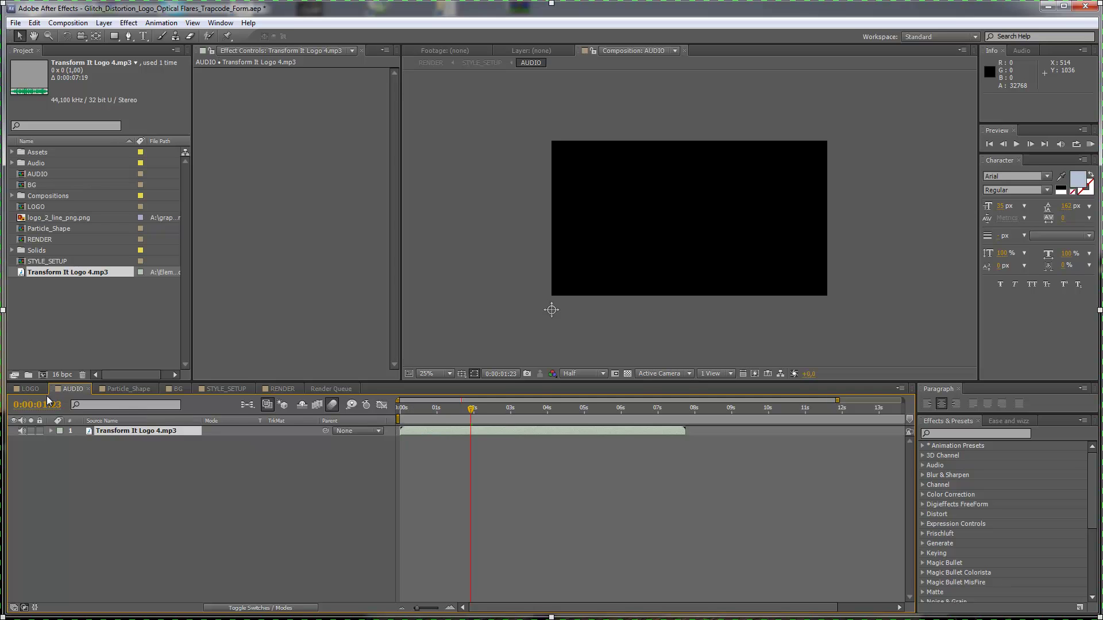
click(209, 388)
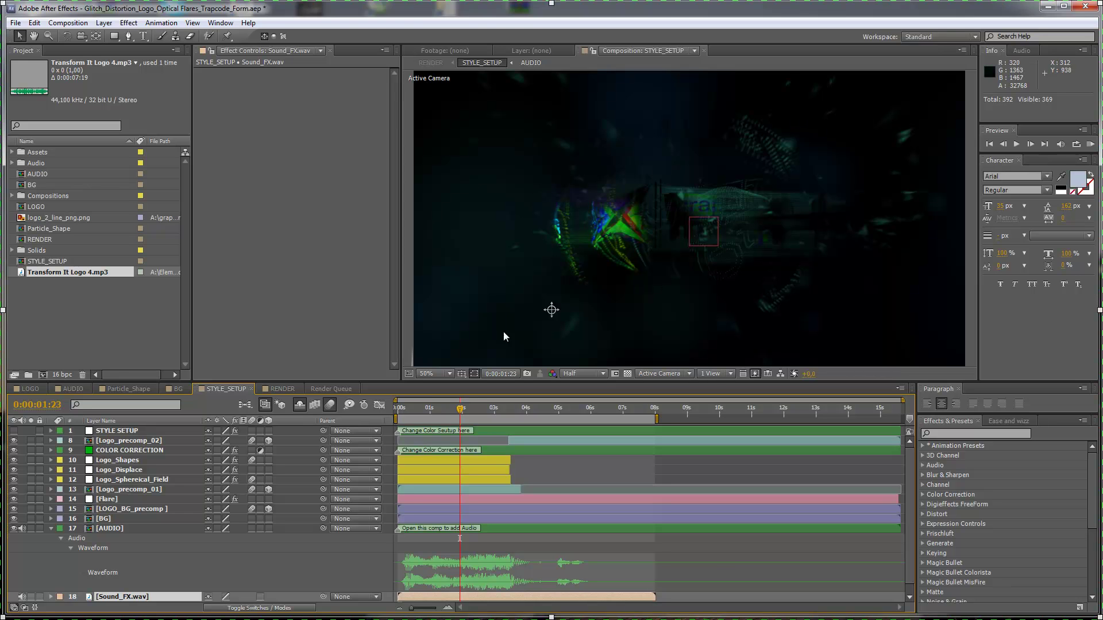
click(75, 389)
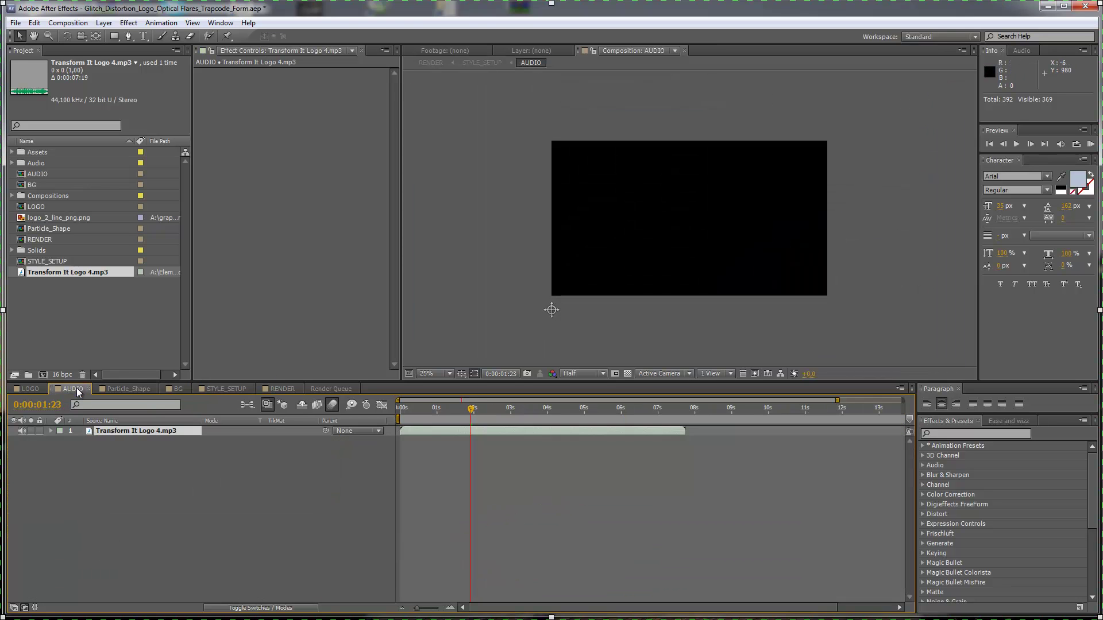
click(228, 390)
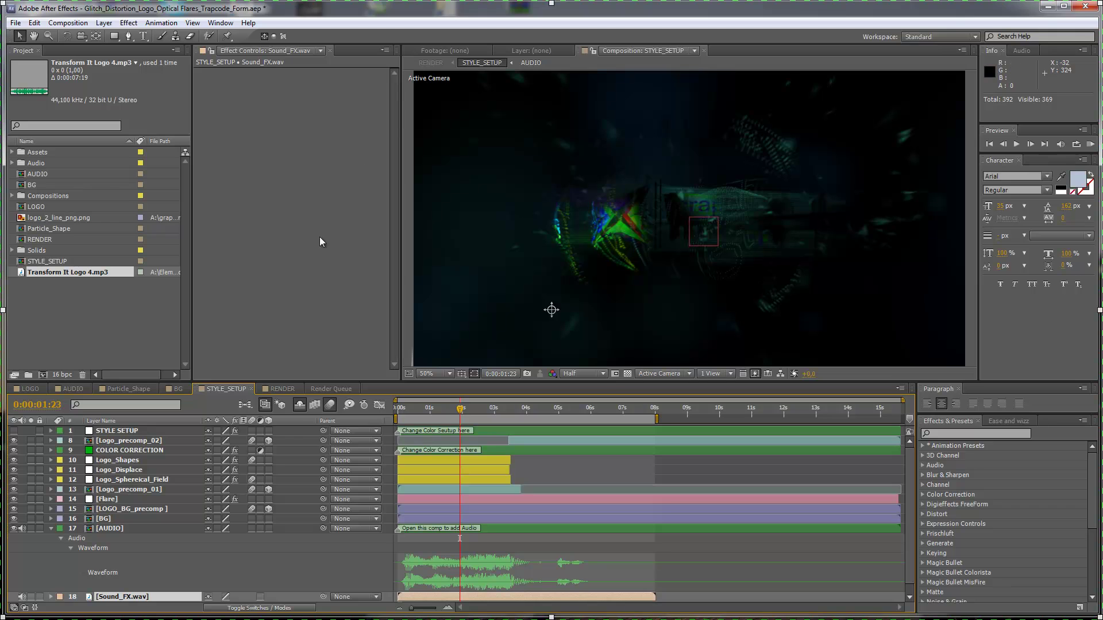
- Open Particle_Shape and scrub its frames to inspect the triangle shapes
click(126, 390)
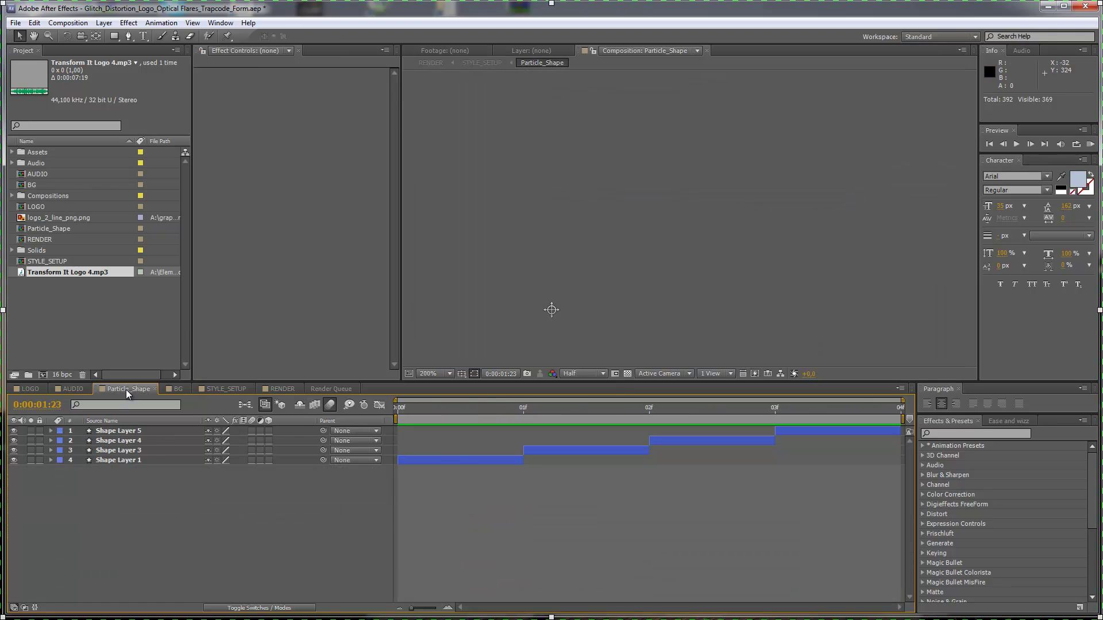
click(440, 407)
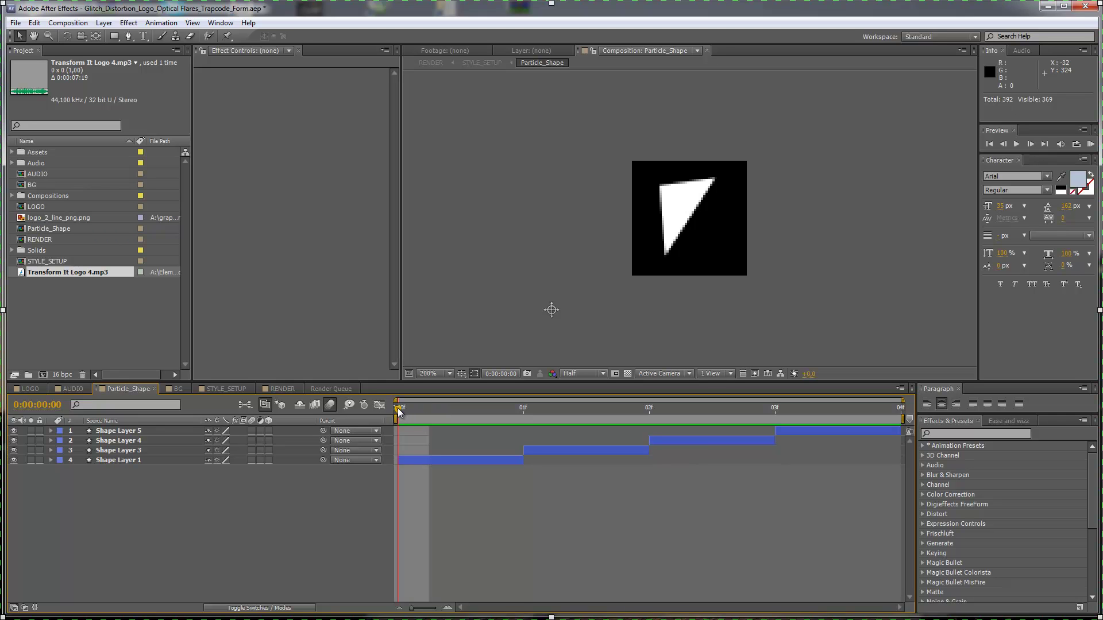
drag(397, 408, 475, 412)
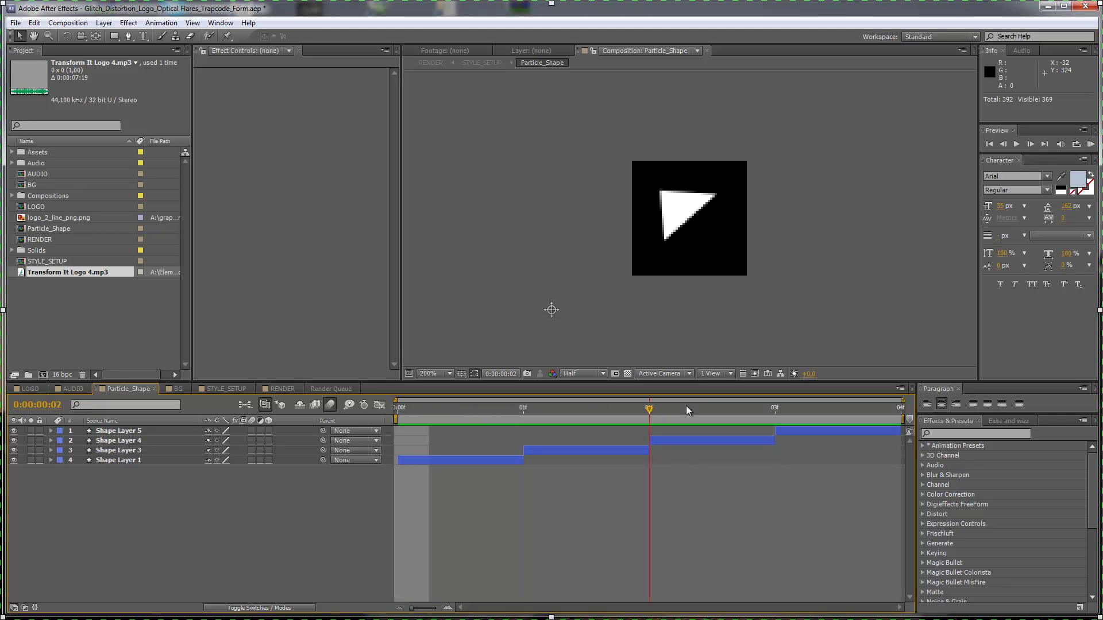
mouse_move(567, 413)
mouse_down()
mouse_move(753, 402)
mouse_move(667, 419)
mouse_move(422, 421)
mouse_up()
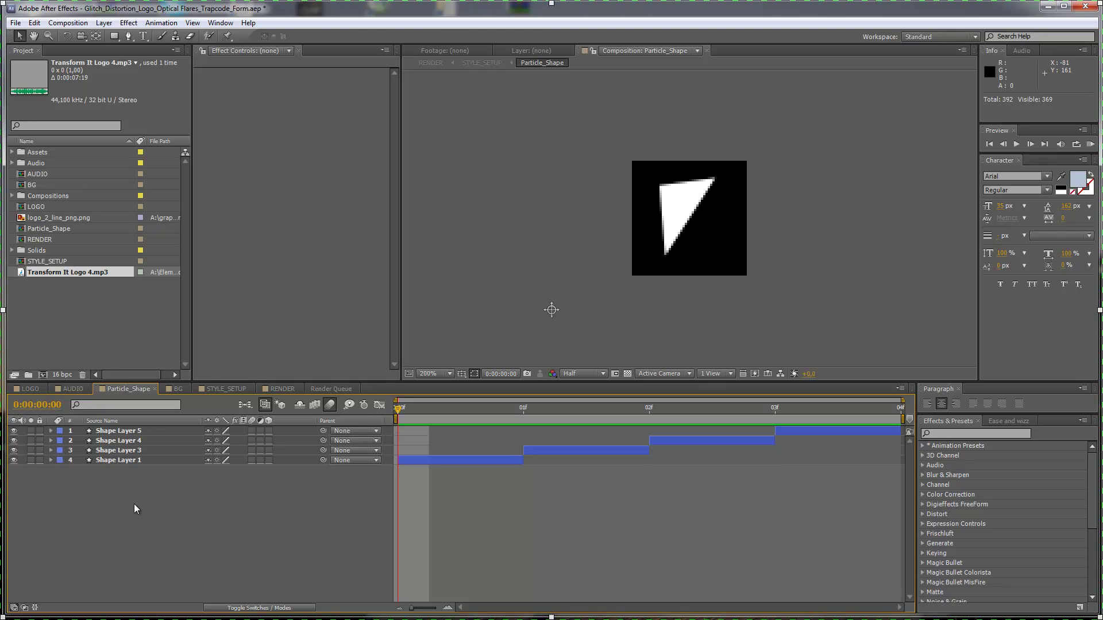
- Delete the triangle Shape 1 from Shape Layer 1's contents
click(112, 460)
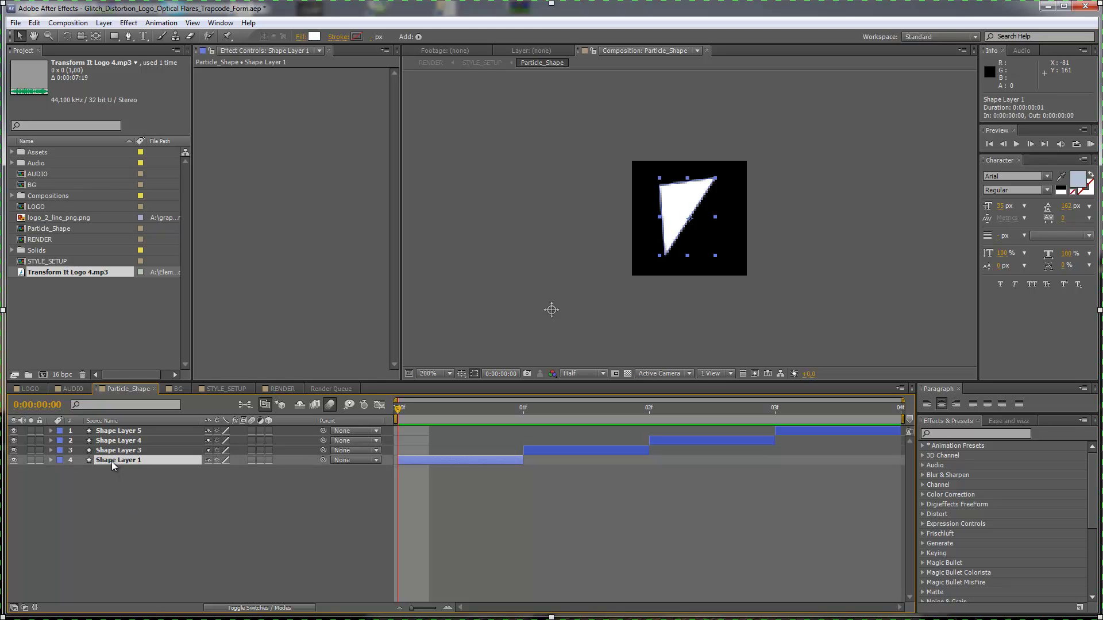
click(51, 460)
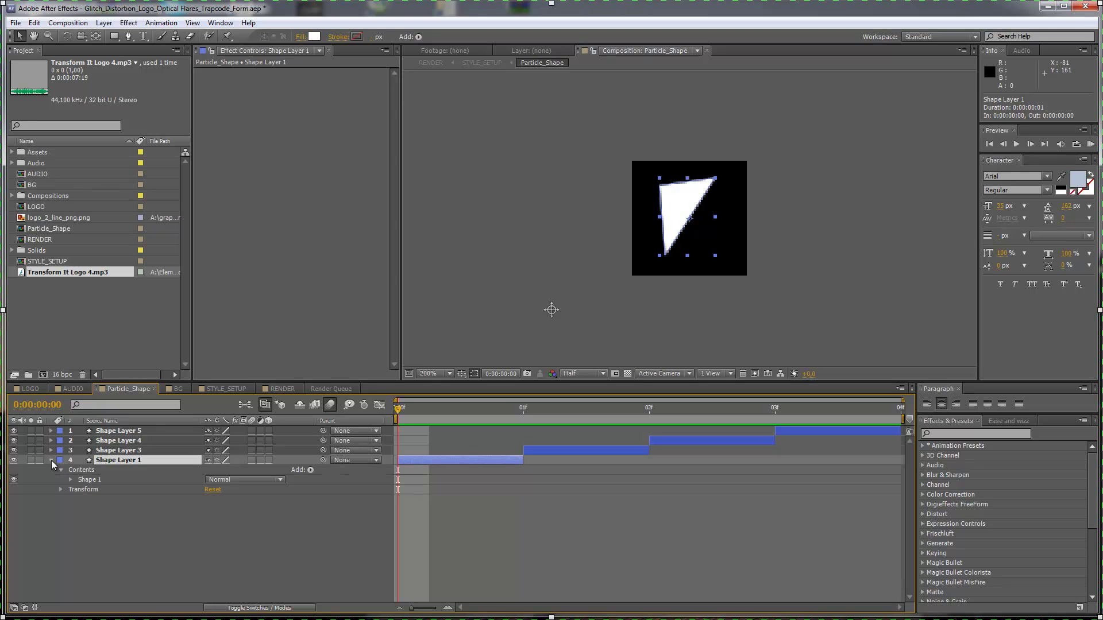
click(87, 479)
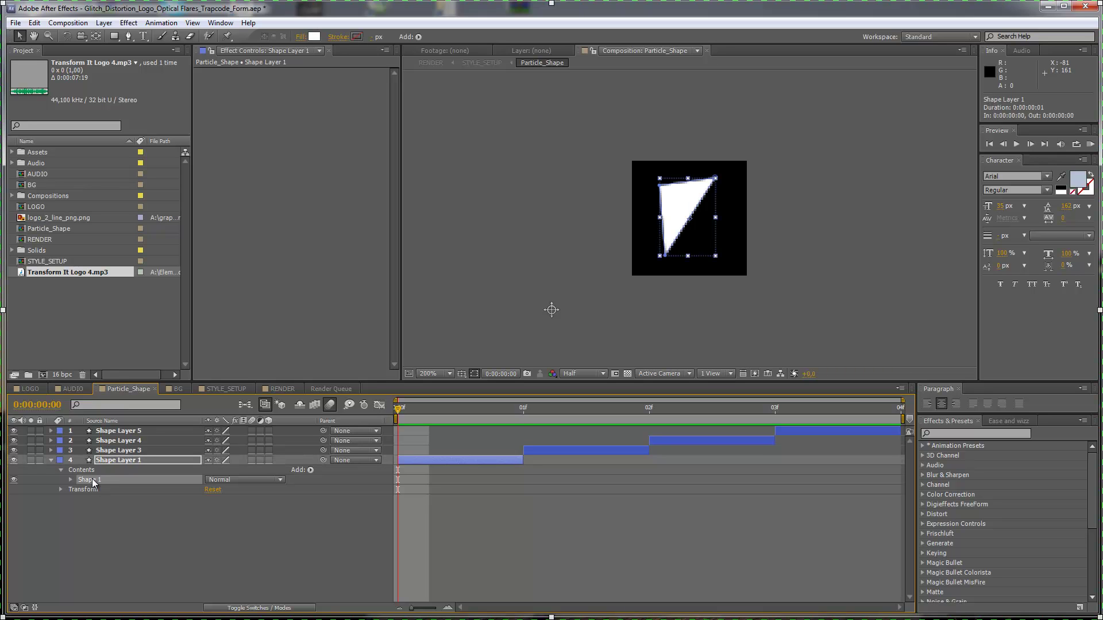
key(Delete)
- Draw a white ellipse in Shape Layer 1 with the Ellipse Tool
click(107, 469)
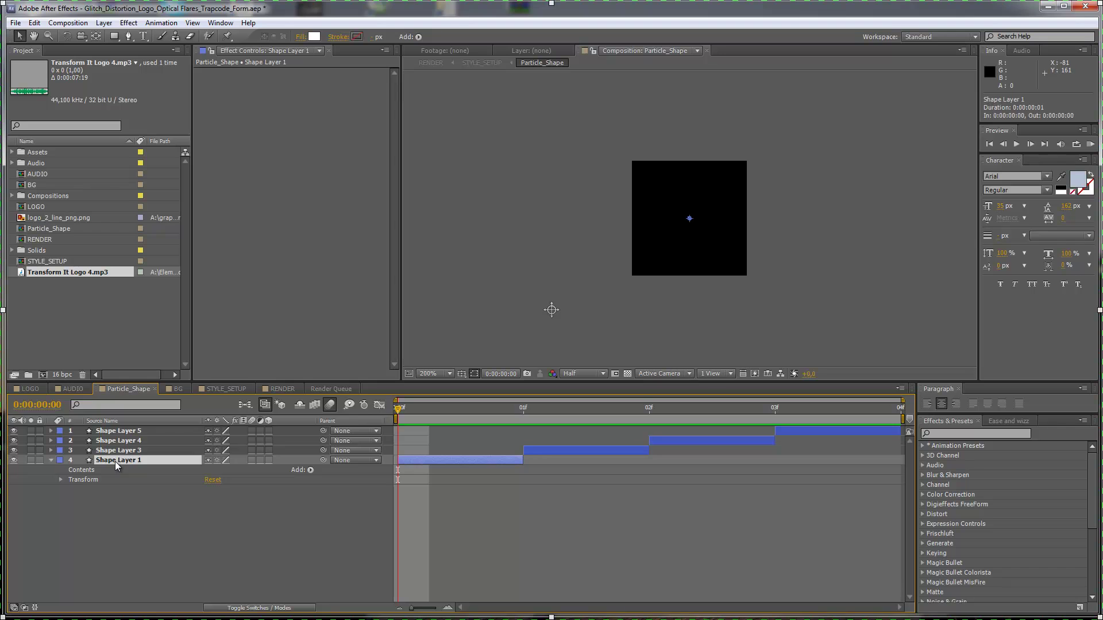
click(115, 35)
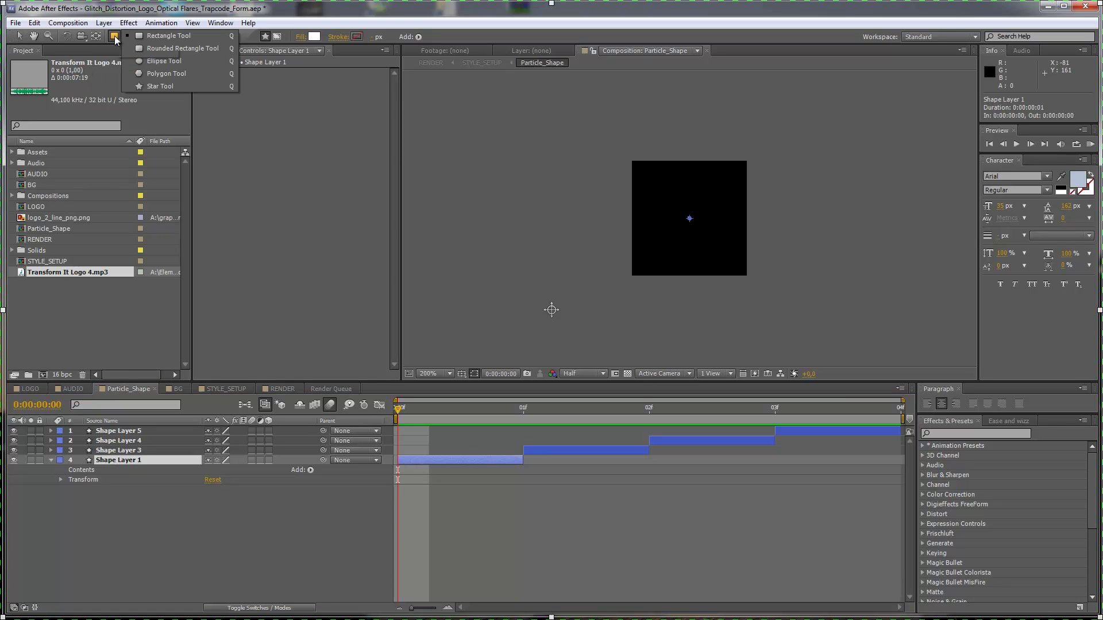
click(170, 61)
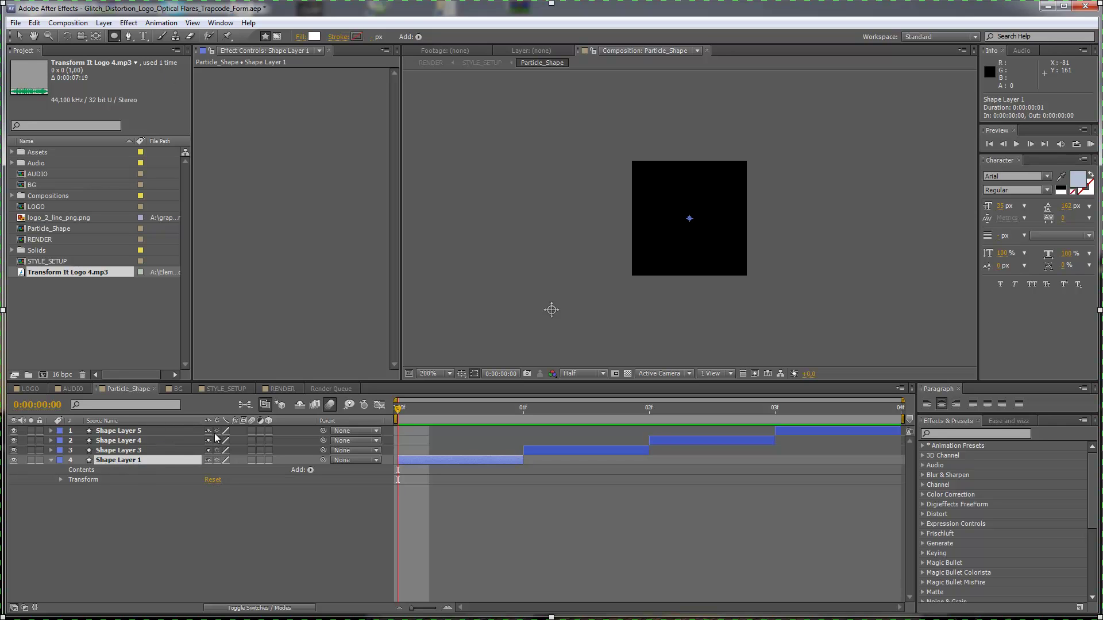
mouse_move(663, 187)
mouse_down()
mouse_move(722, 257)
mouse_move(711, 258)
mouse_up()
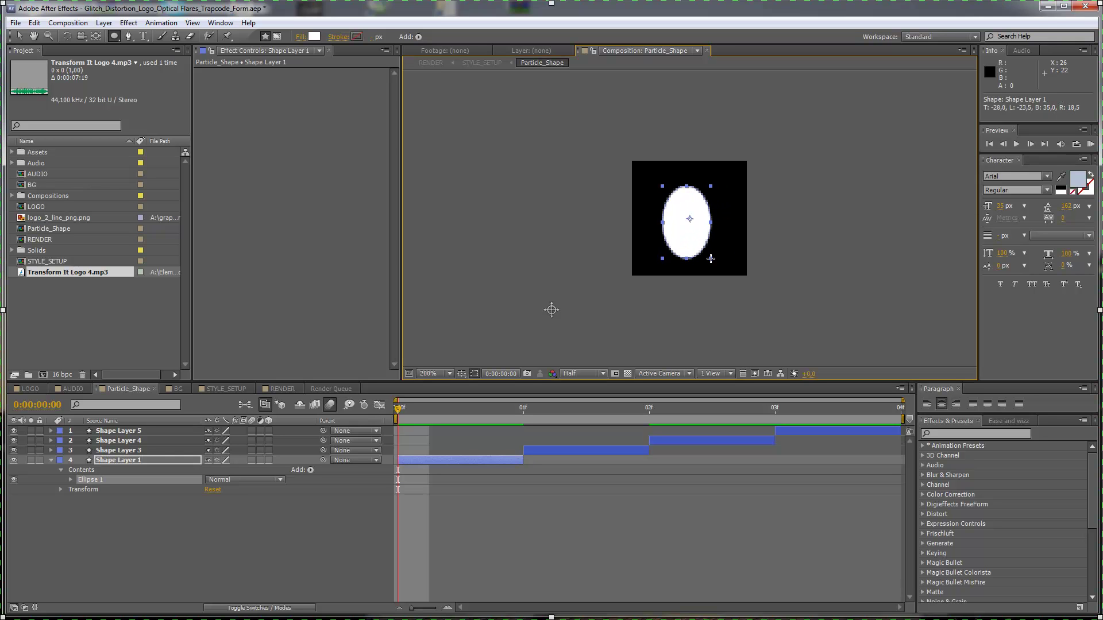
- Replace Shape Layer 3's triangle with a newly drawn white ellipse
click(529, 411)
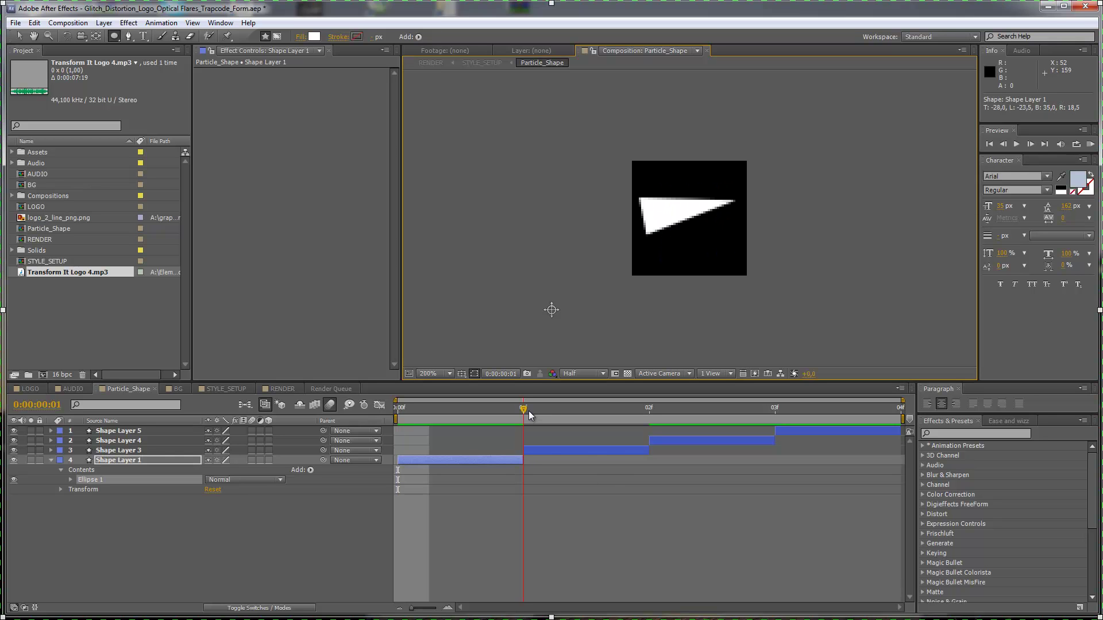
click(551, 450)
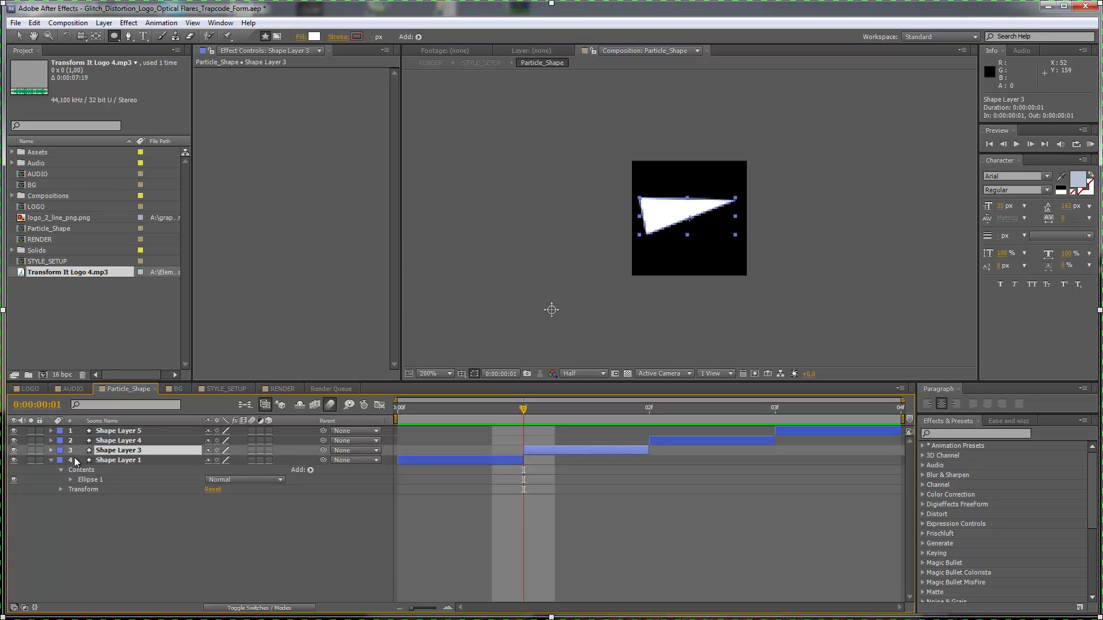
click(51, 451)
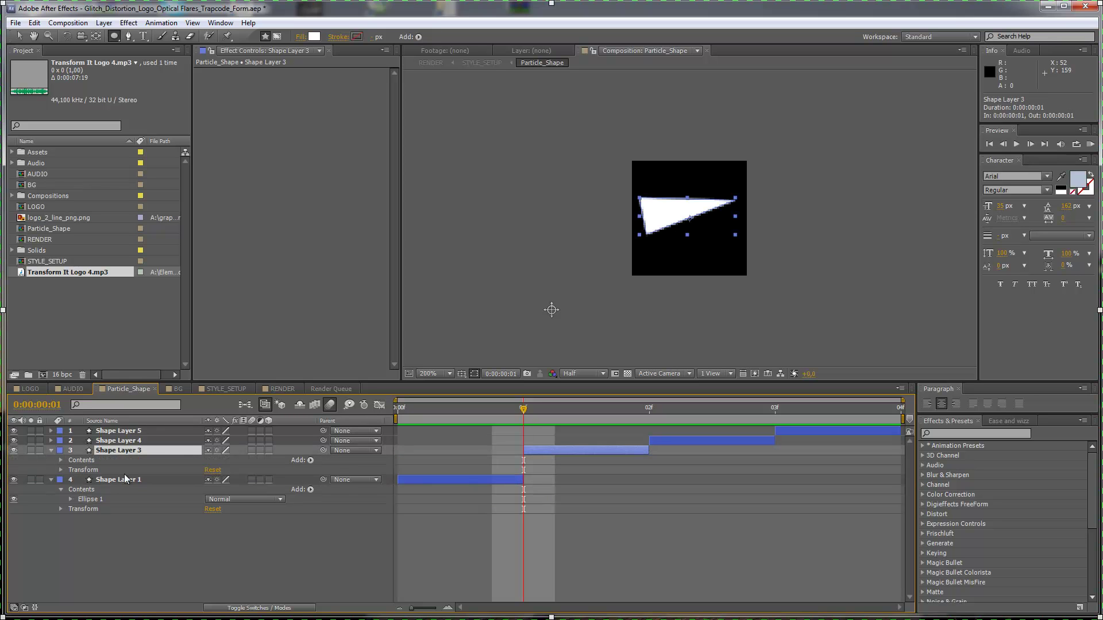
click(60, 461)
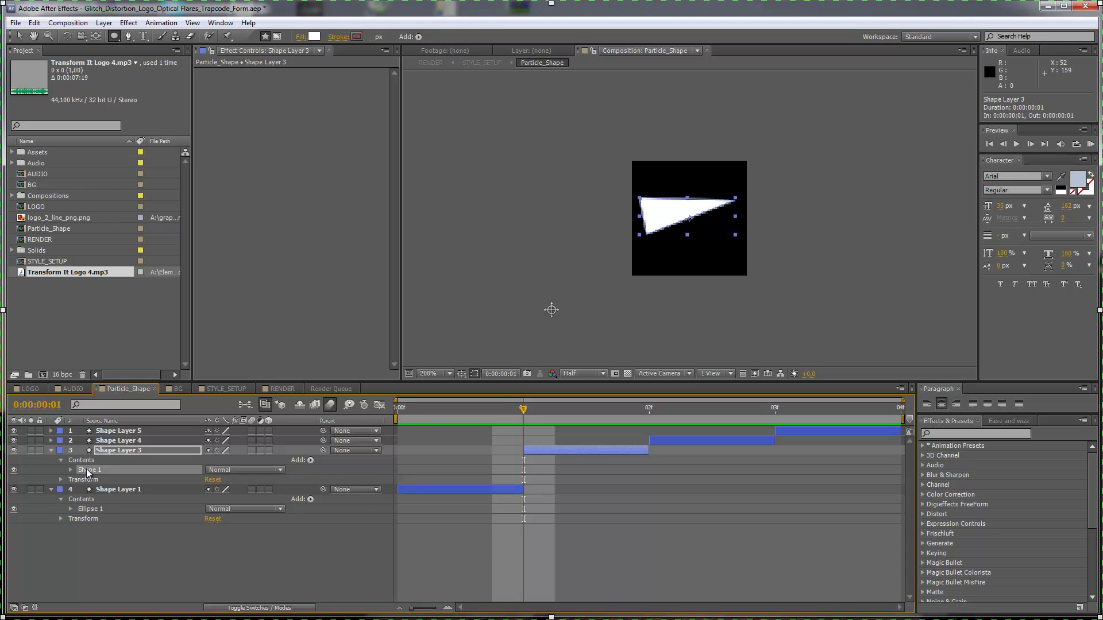
key(Delete)
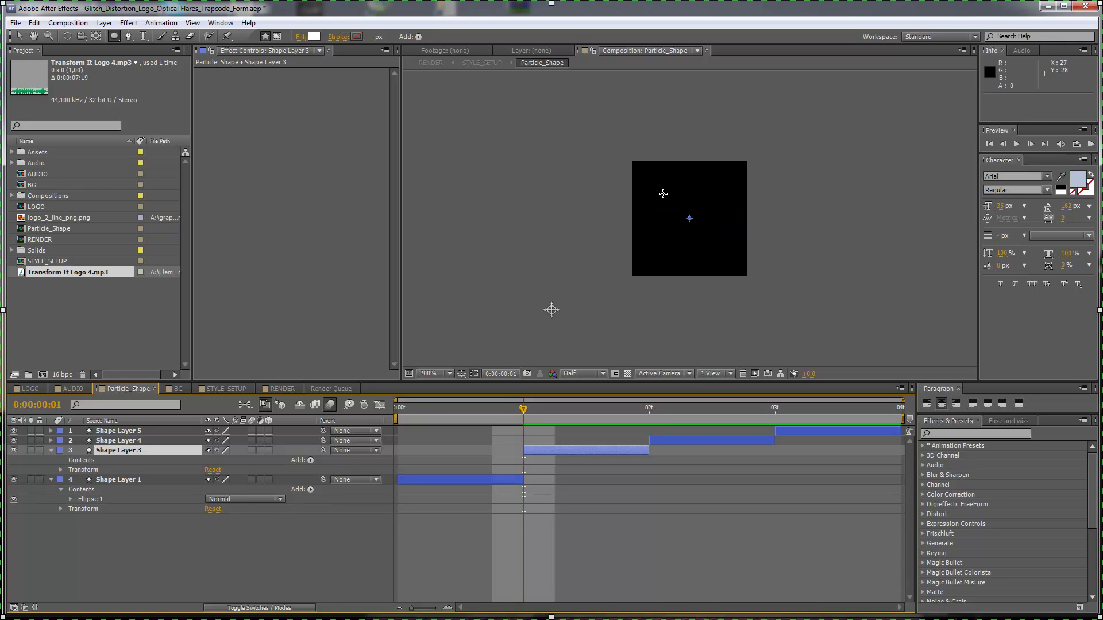
drag(661, 191, 734, 259)
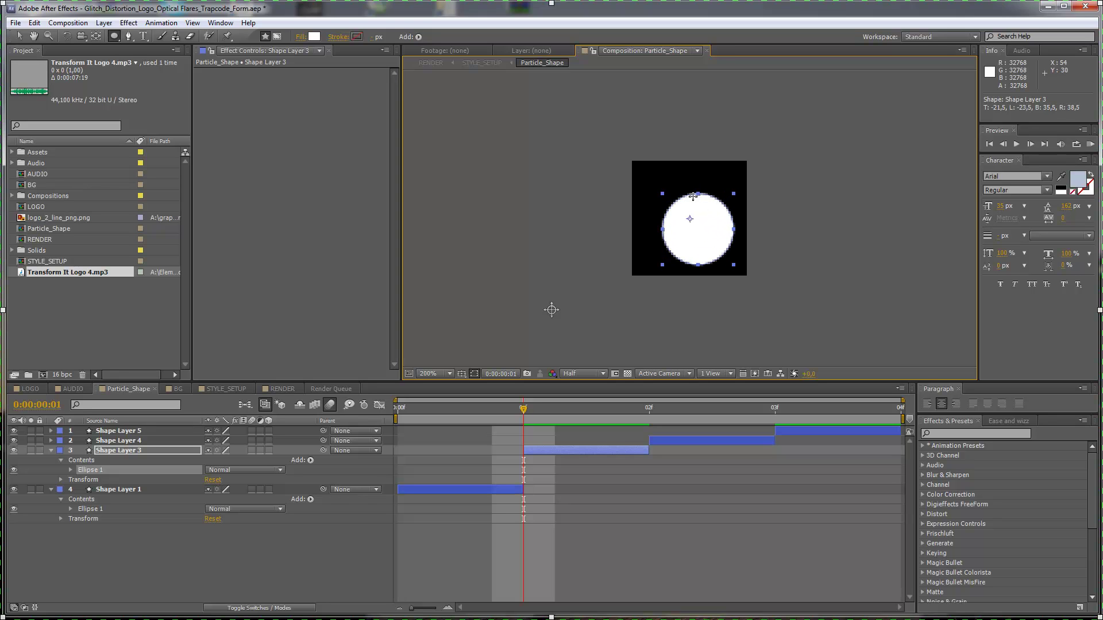
- Enlarge and centre Shape Layer 3's circle, then return to STYLE_SETUP
key(v)
drag(696, 218, 669, 210)
drag(716, 248, 725, 257)
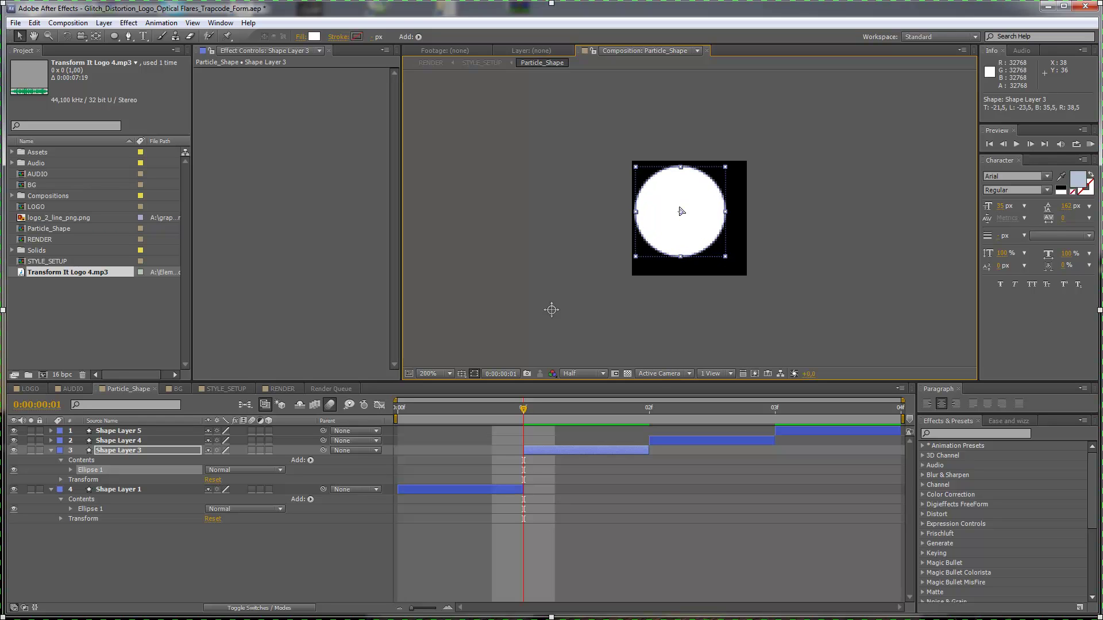
drag(678, 209, 686, 216)
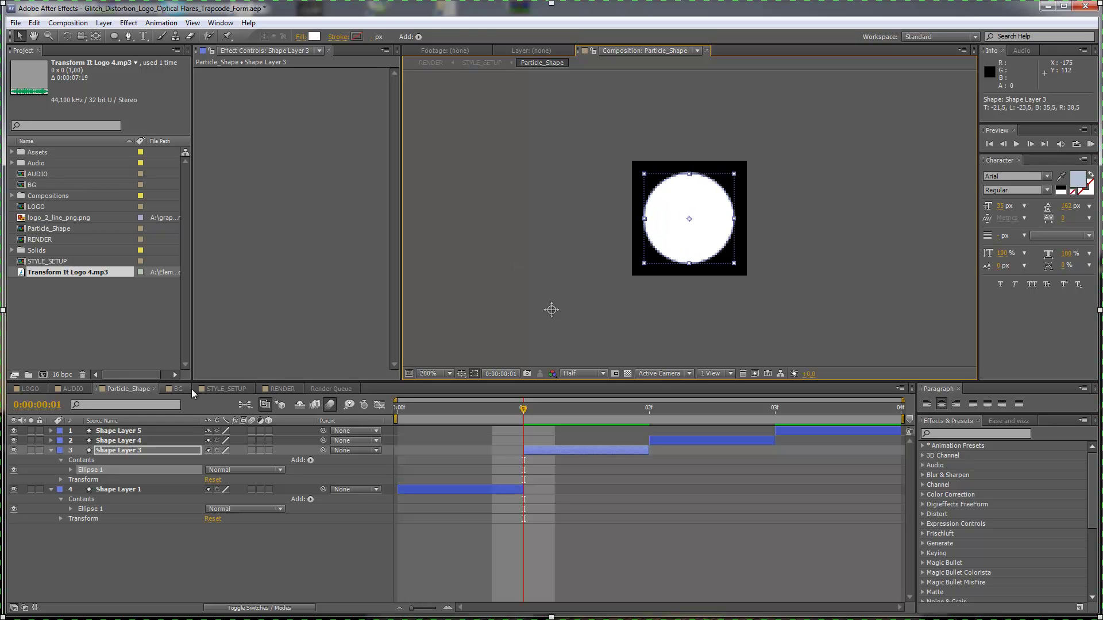
click(216, 393)
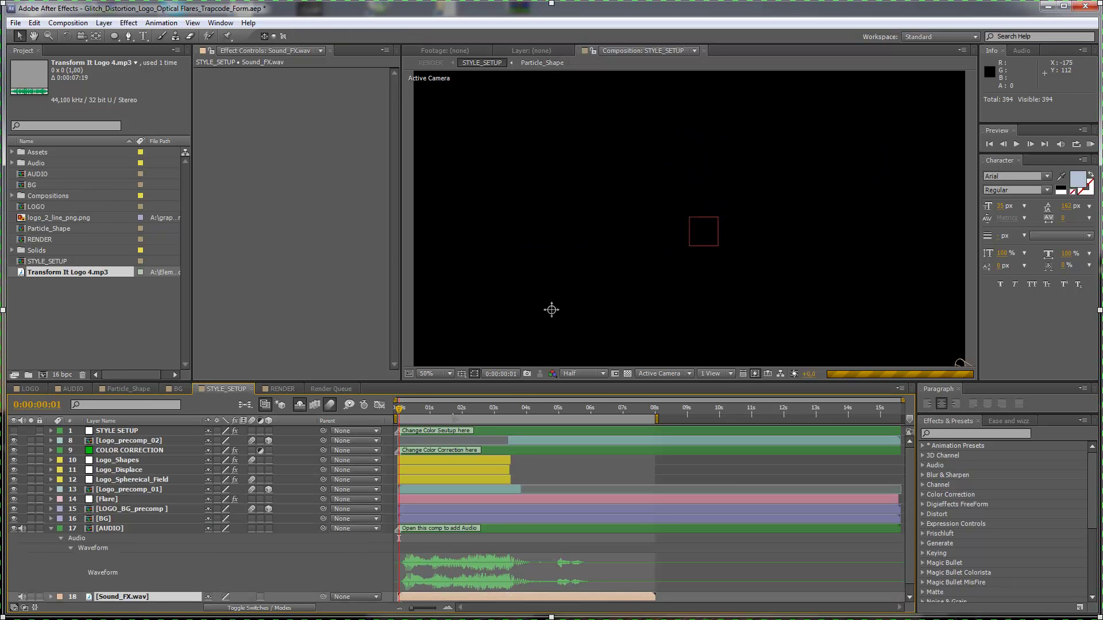
click(452, 411)
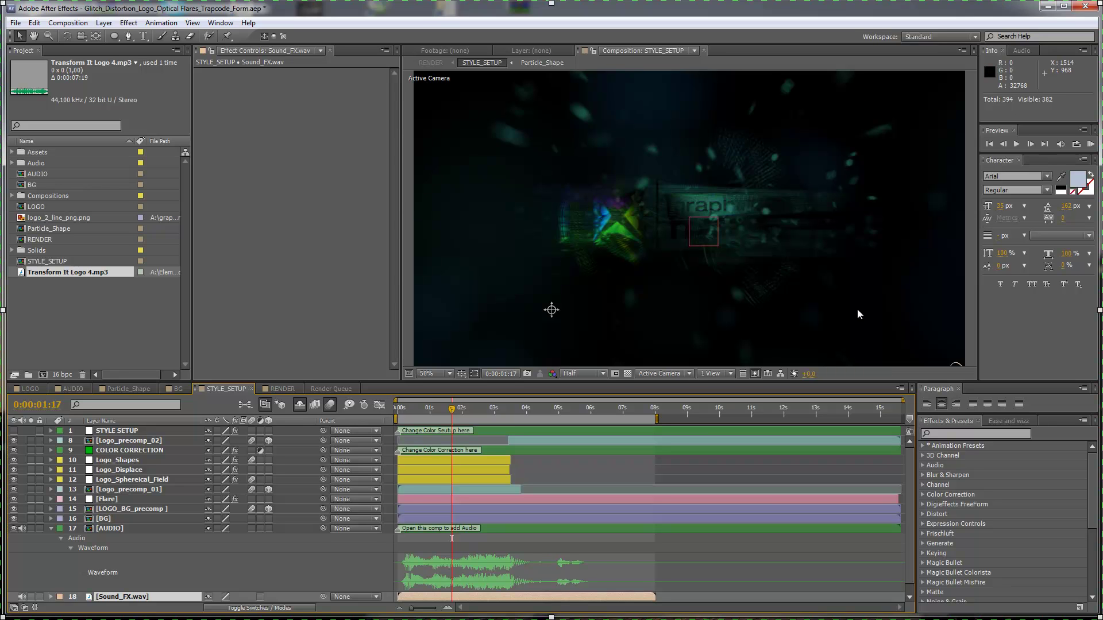
- Undo the circle edits in Particle_Shape with repeated Ctrl+Z and collapse the shape layers
click(121, 389)
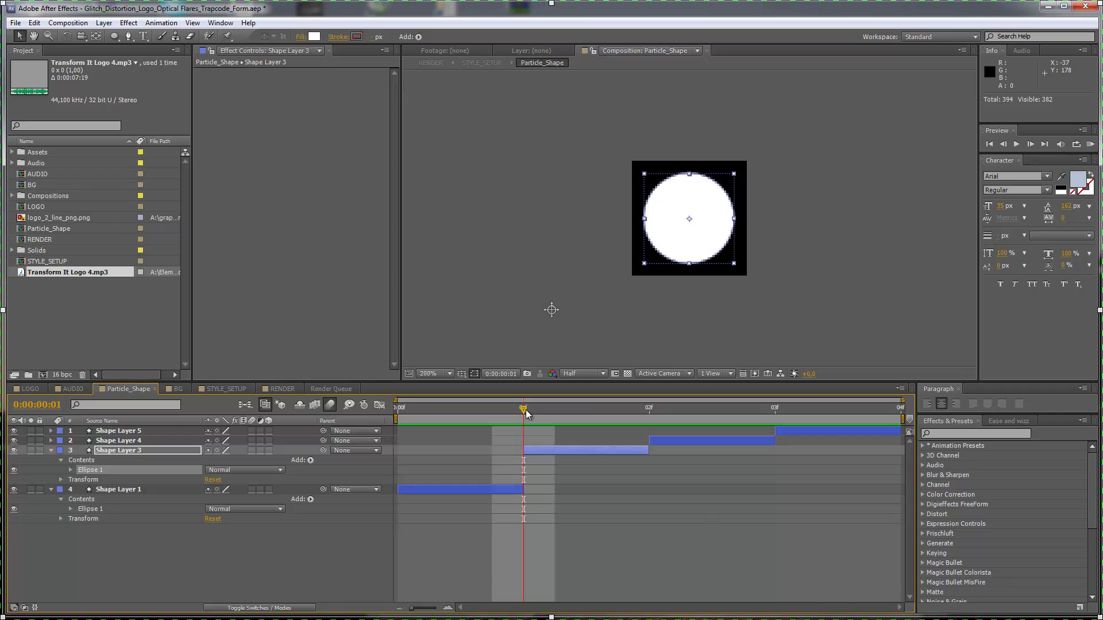
key(ctrl+z)
key(ctrl+z)
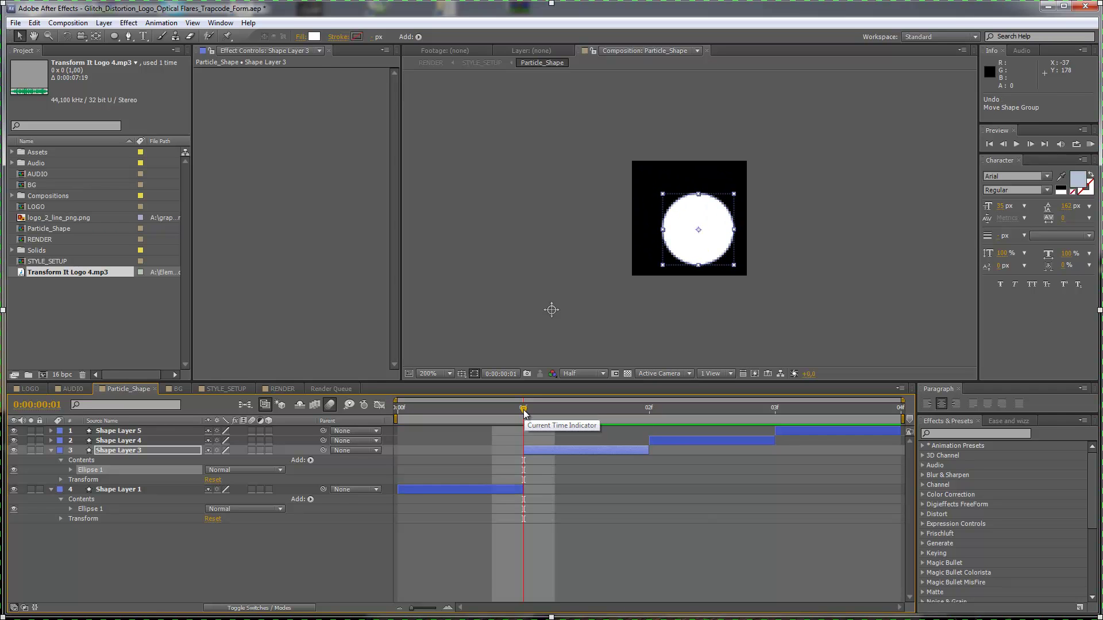
key(ctrl+z)
key(ctrl+z)
click(396, 409)
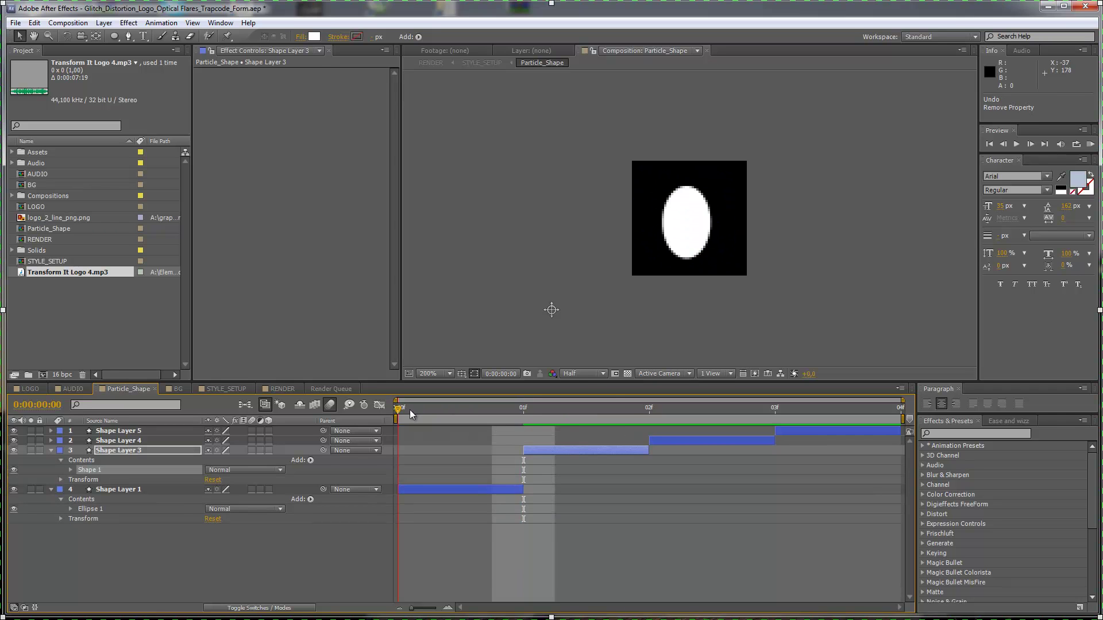
key(ctrl+z)
key(ctrl+z)
key(ctrl+z)
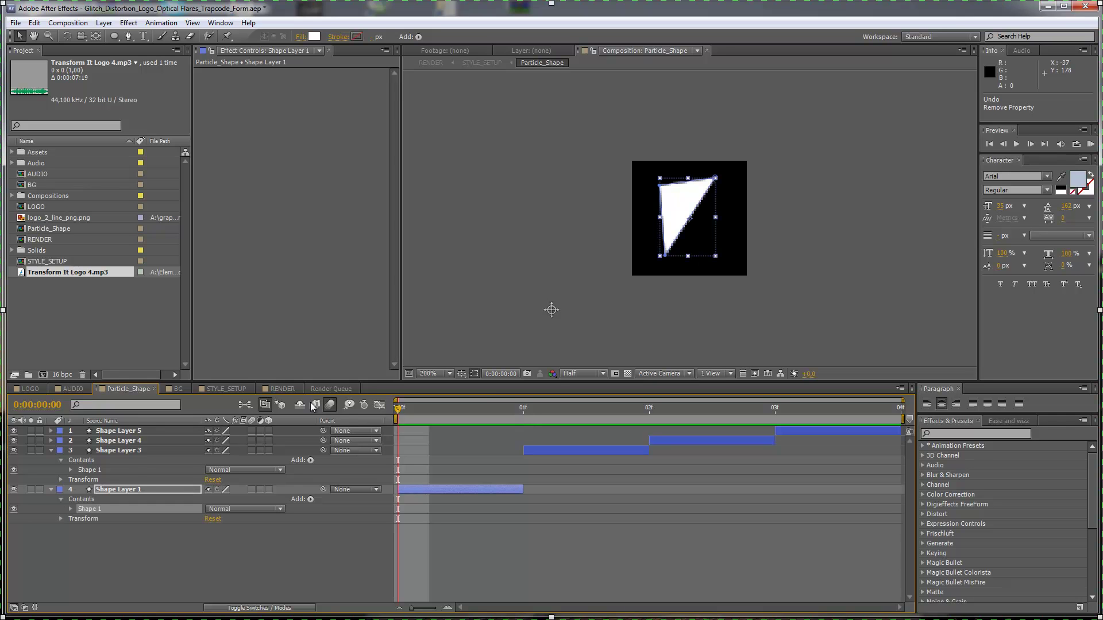
click(50, 452)
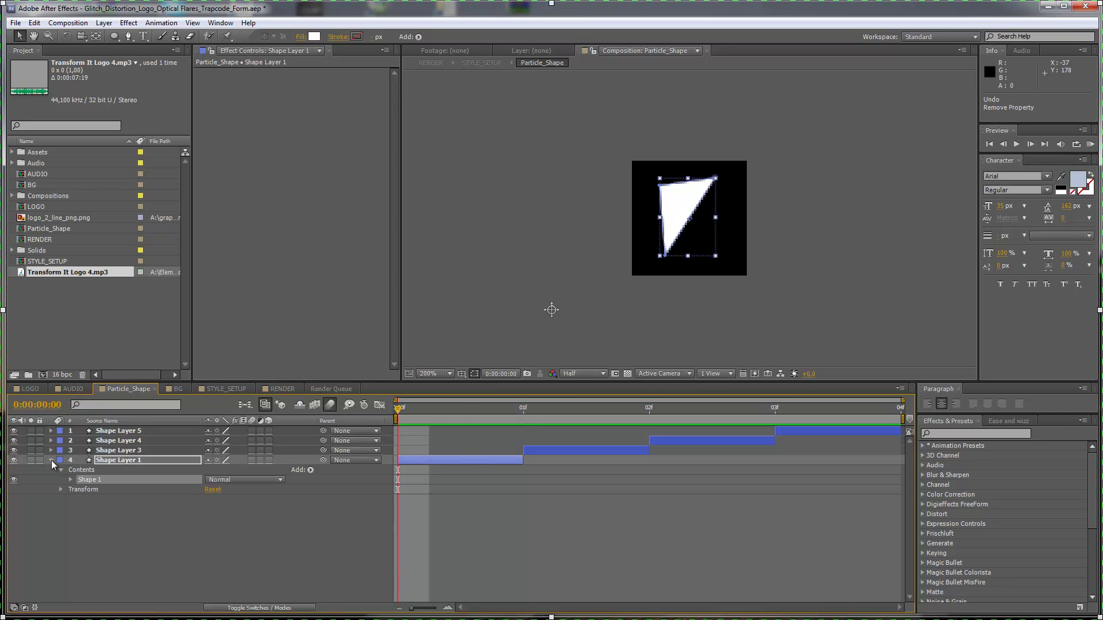
- View BG zoomed out, toggle BG Particles off and on, then show its CC Particle World settings
click(176, 389)
key(comma)
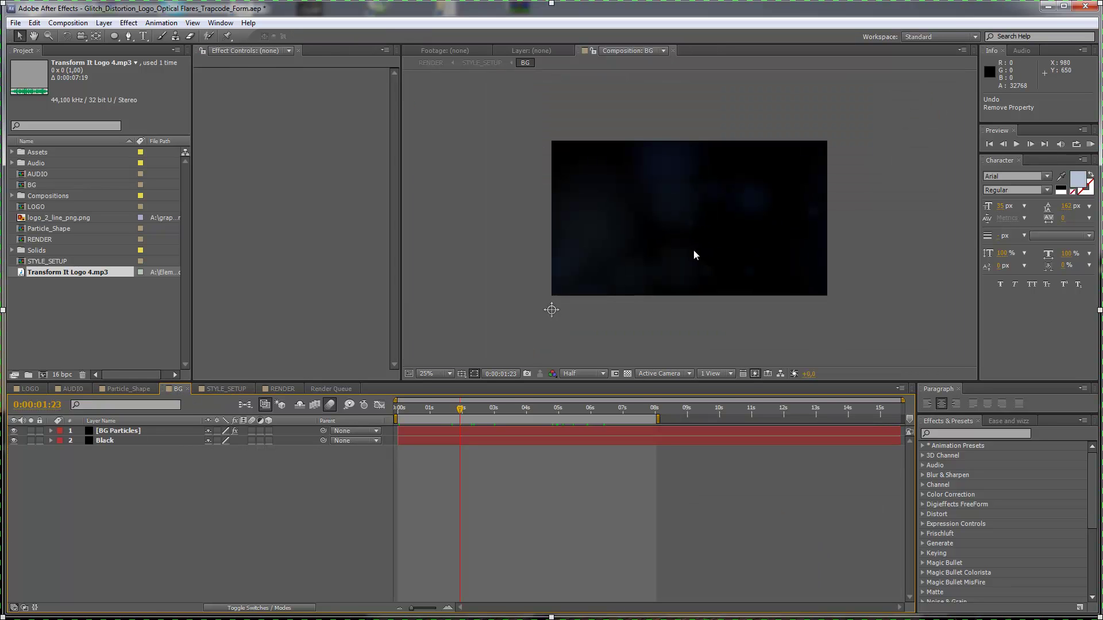
mouse_move(461, 411)
mouse_down()
mouse_move(551, 409)
mouse_move(450, 422)
mouse_move(595, 421)
mouse_move(586, 424)
mouse_up()
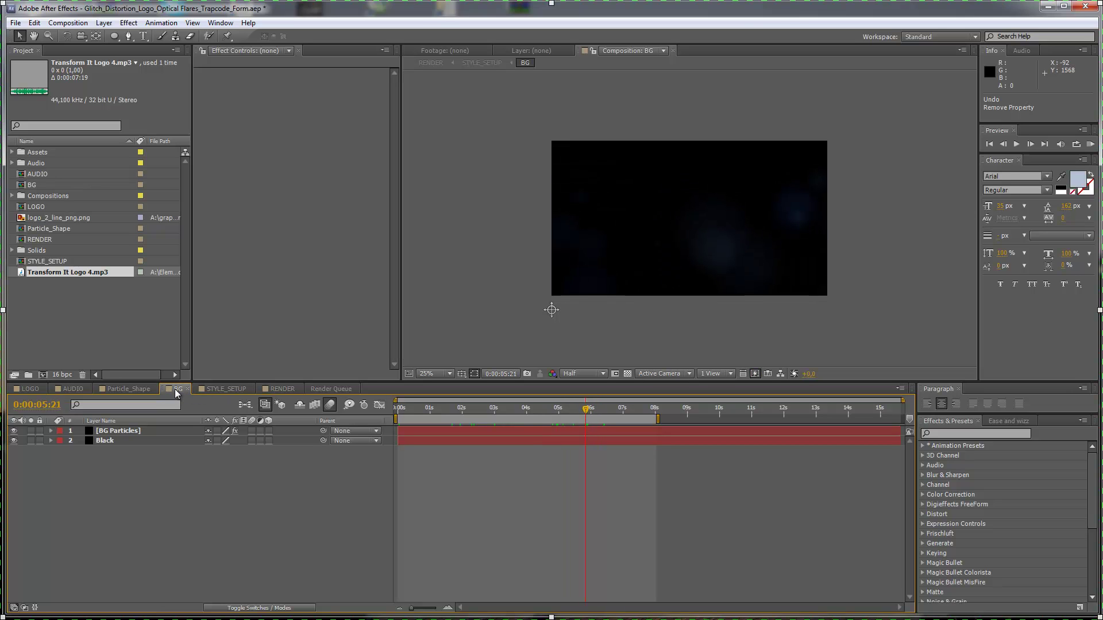
click(14, 431)
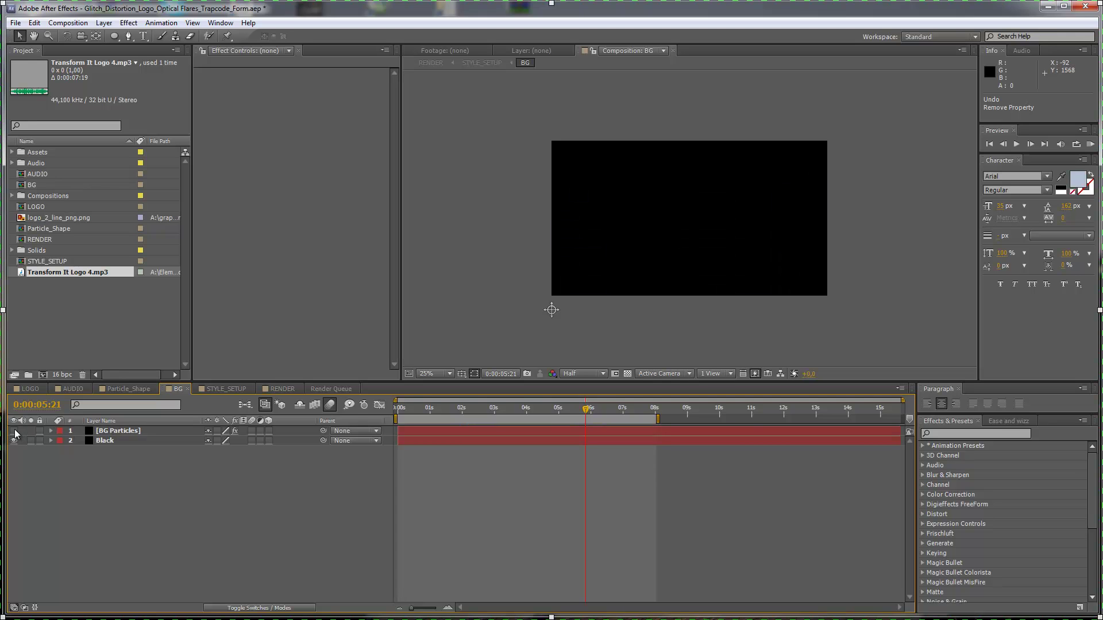
click(15, 432)
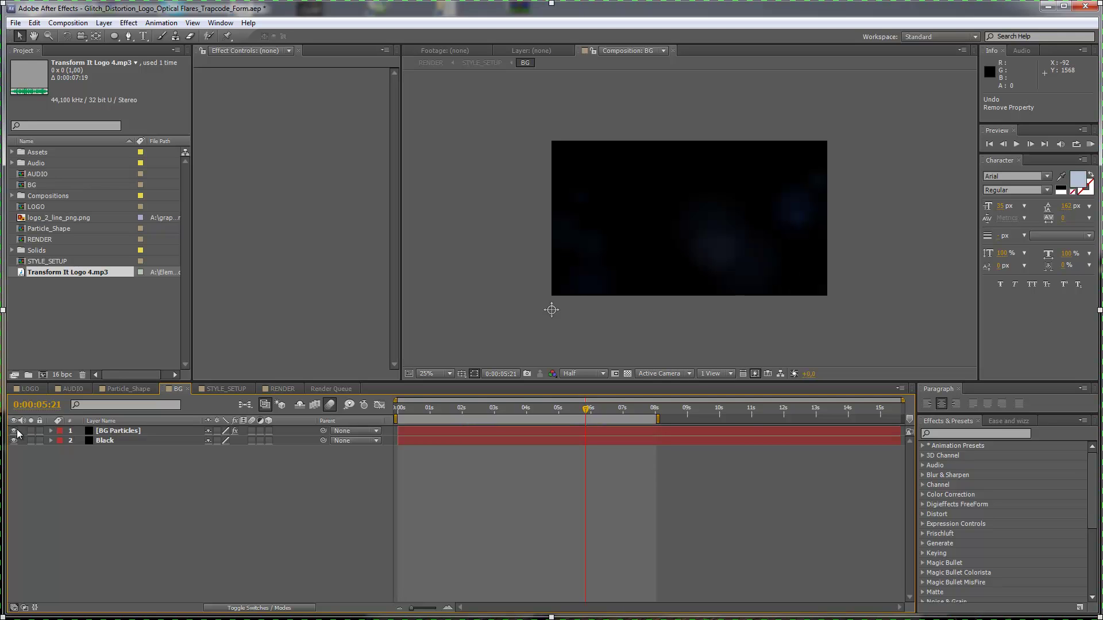
click(126, 430)
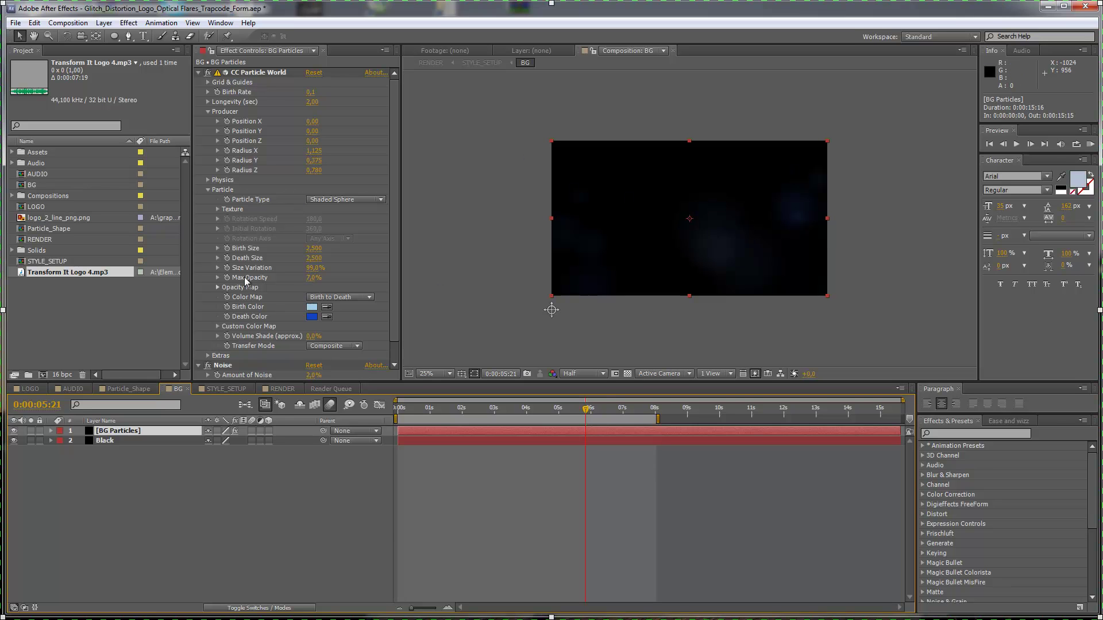
- Back in STYLE_SETUP, collapse the AUDIO waveform and select the STYLE SETUP layer's colour effects
click(223, 389)
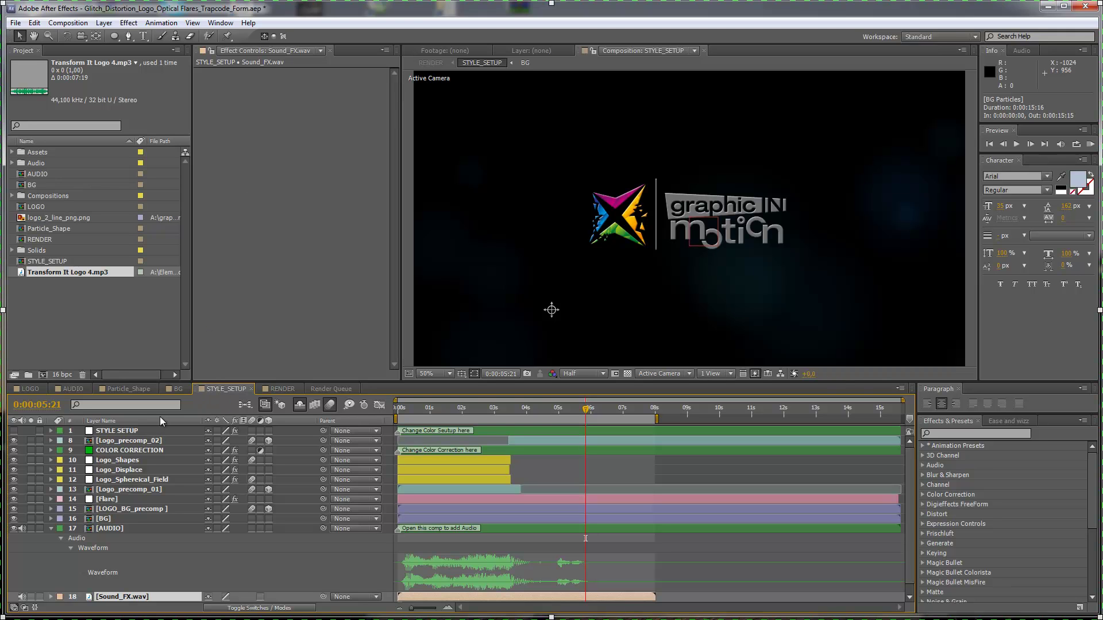
click(50, 528)
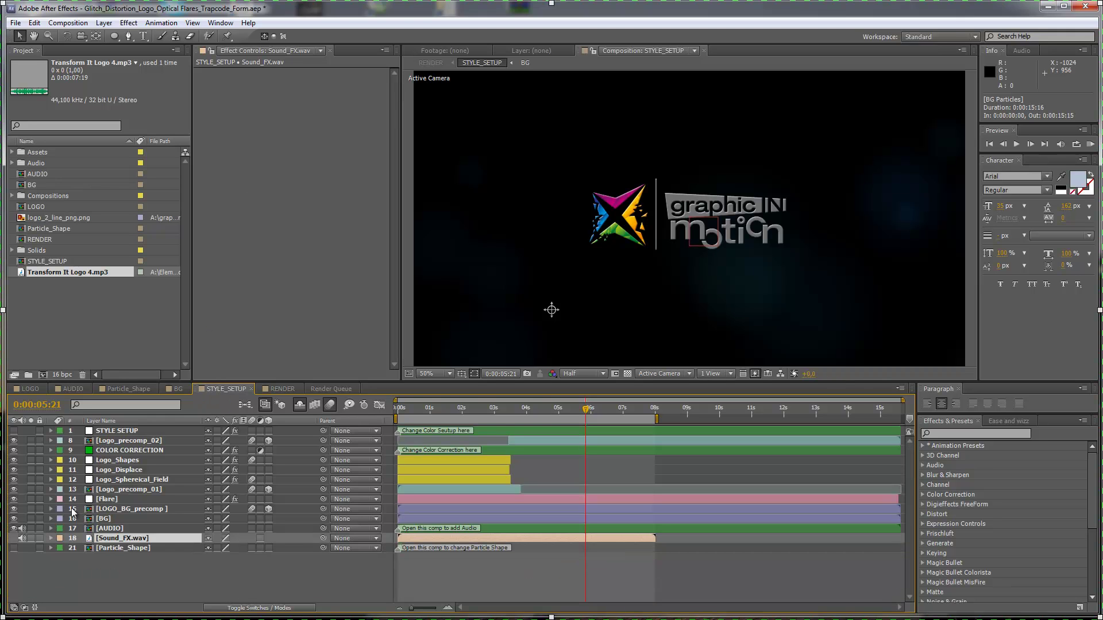
click(480, 408)
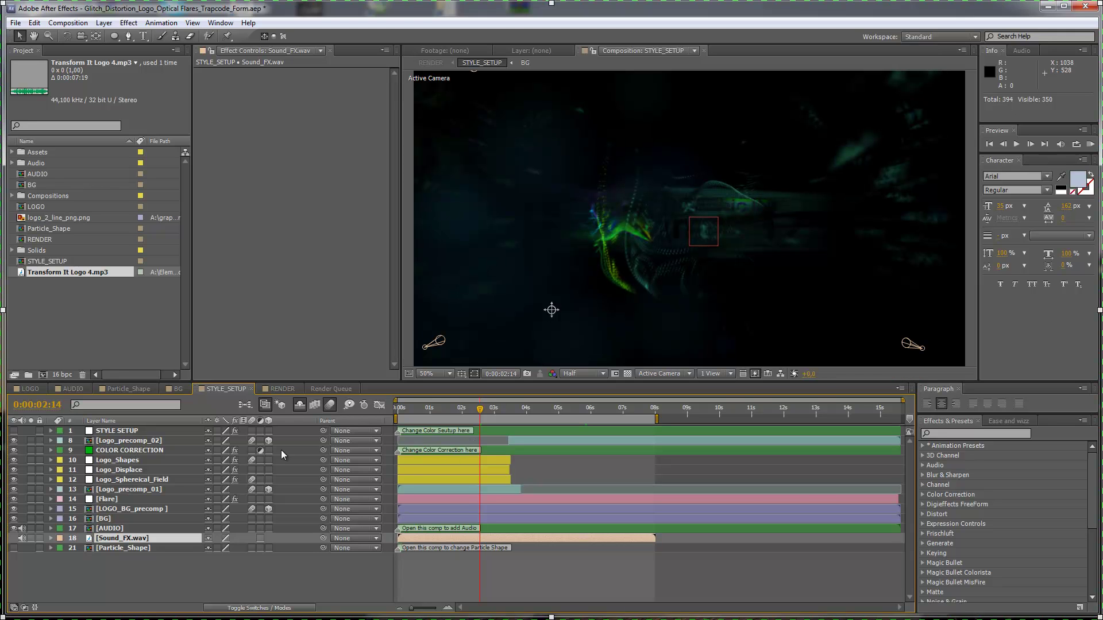
click(133, 431)
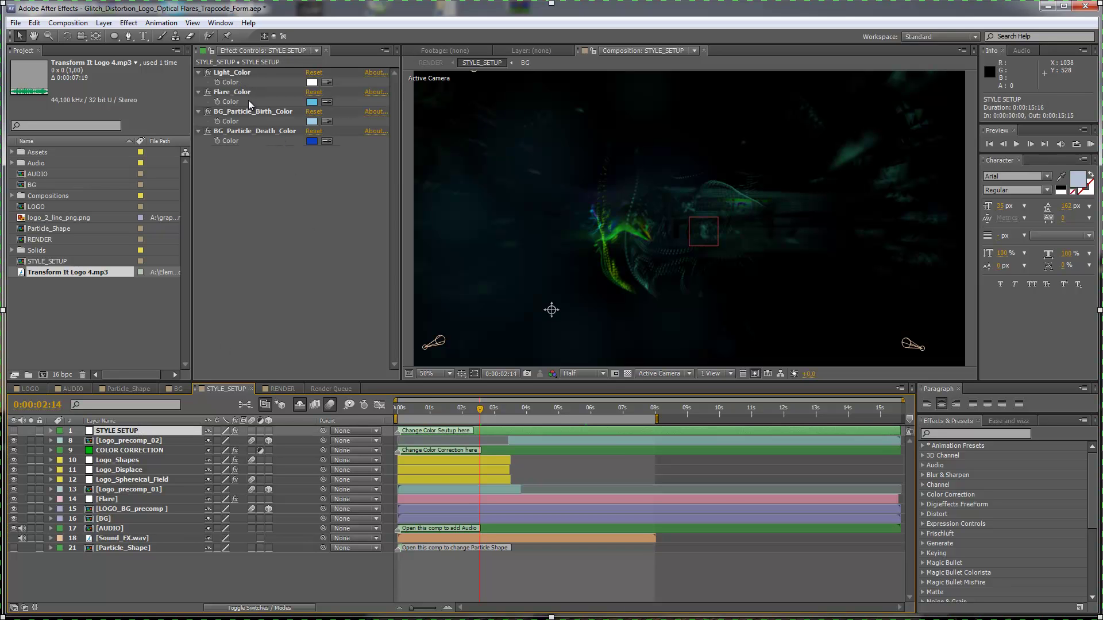
- Disable the Curves effect on COLOR CORRECTION, then reselect the STYLE SETUP layer
click(113, 451)
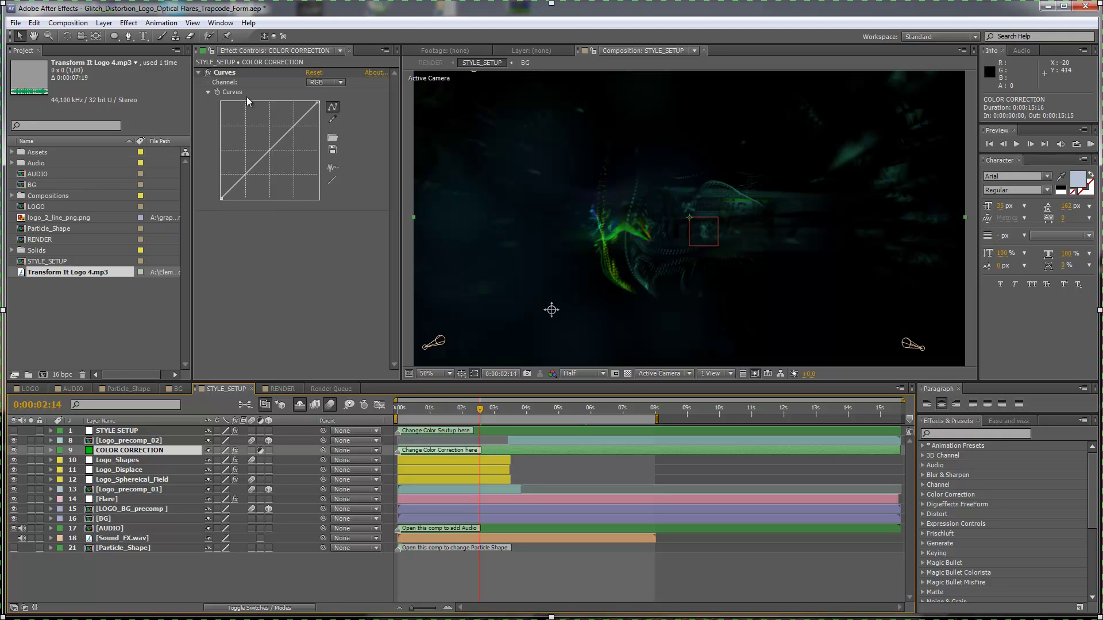
click(207, 72)
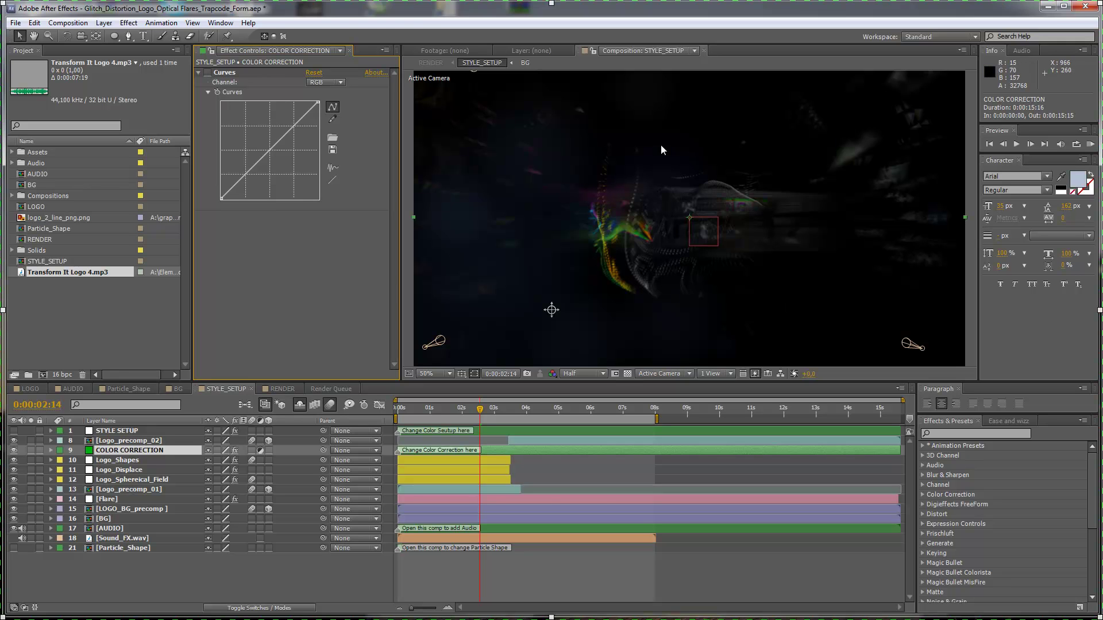
click(125, 431)
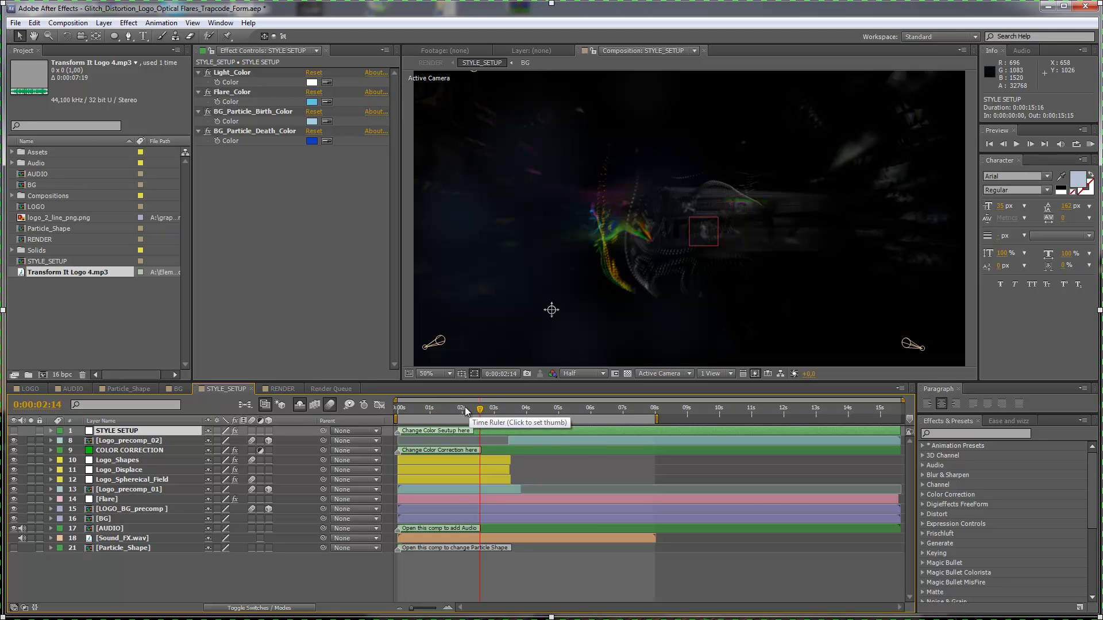
- Jump to the 0:00:02:02 glitch-pieces frame and return the viewer zoom to 50%
click(465, 409)
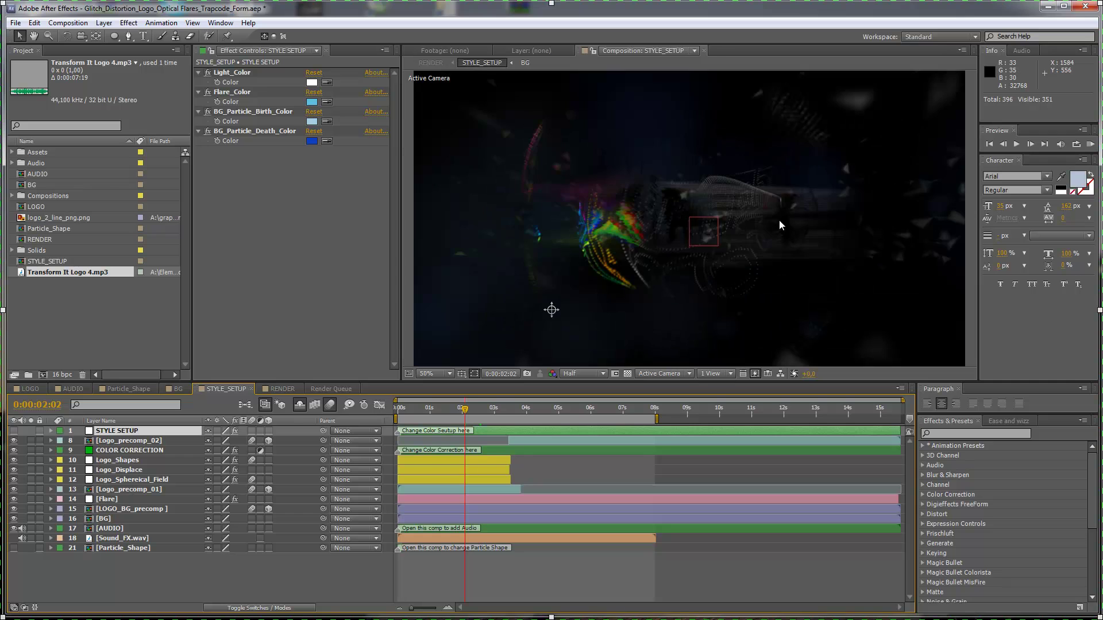
scroll(689, 217, up, 2)
scroll(705, 211, down, 2)
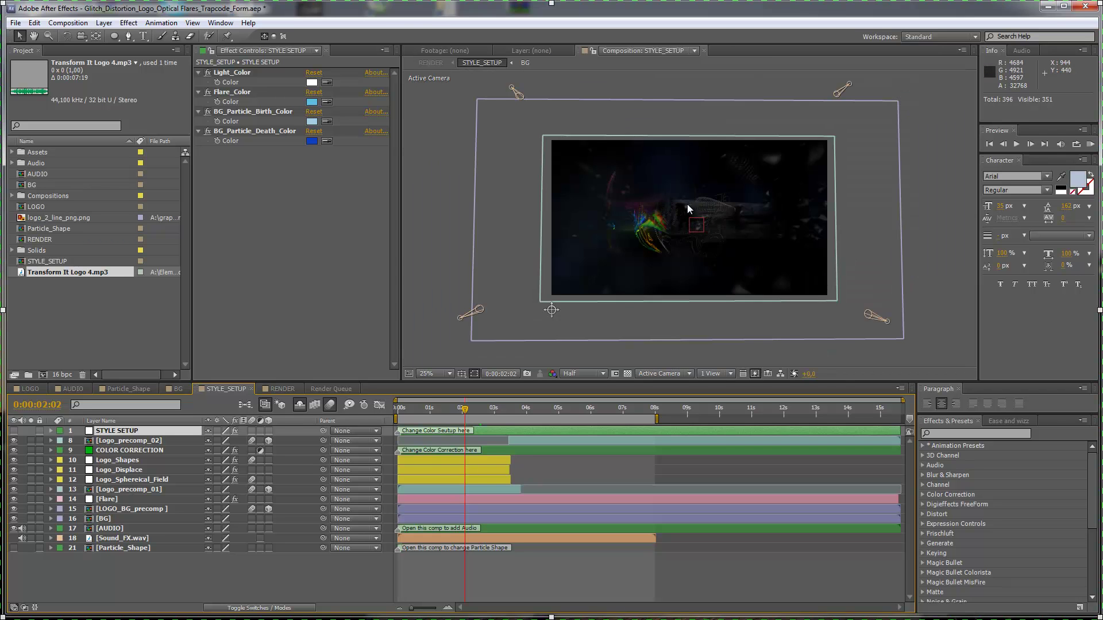
scroll(689, 207, up, 2)
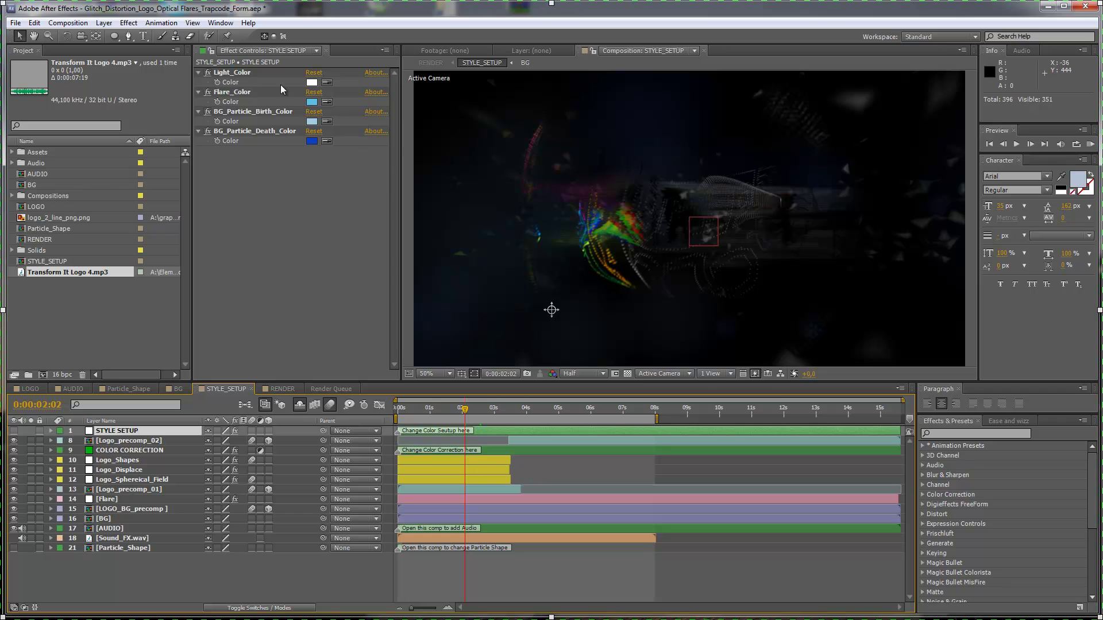
- Change STYLE_SETUP's Light_Color from white to a bright saturated green
click(311, 82)
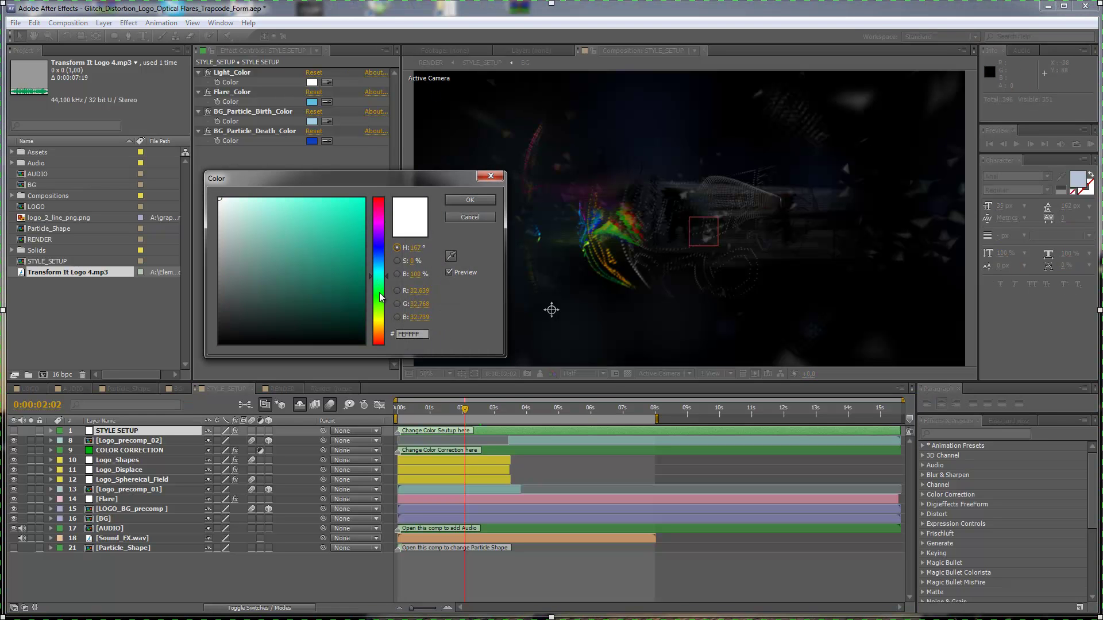
drag(374, 279, 381, 294)
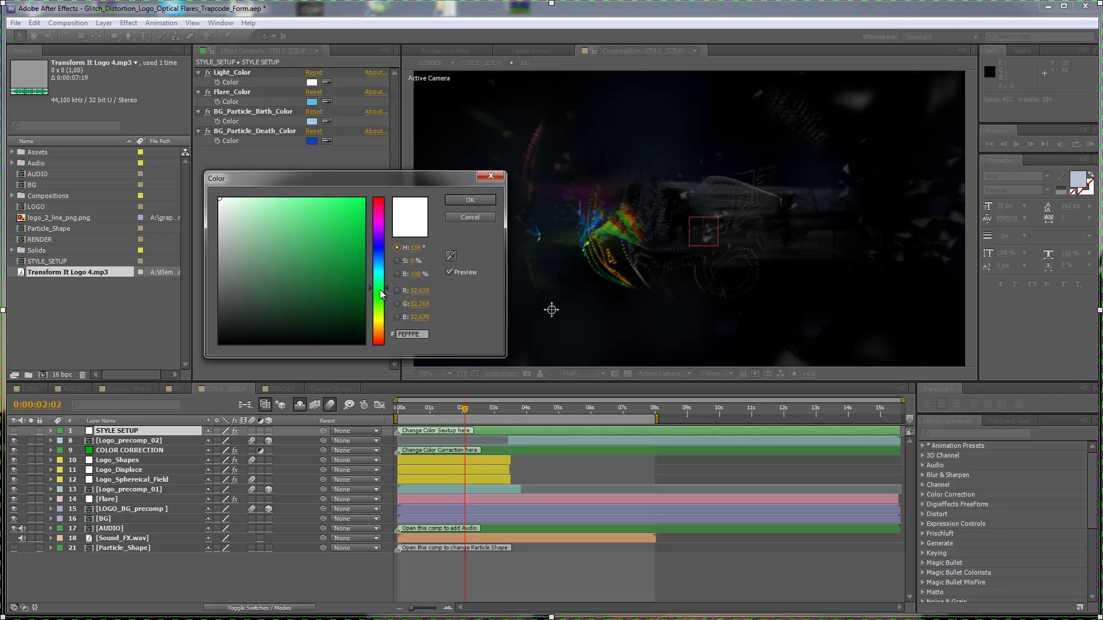
drag(315, 214, 309, 203)
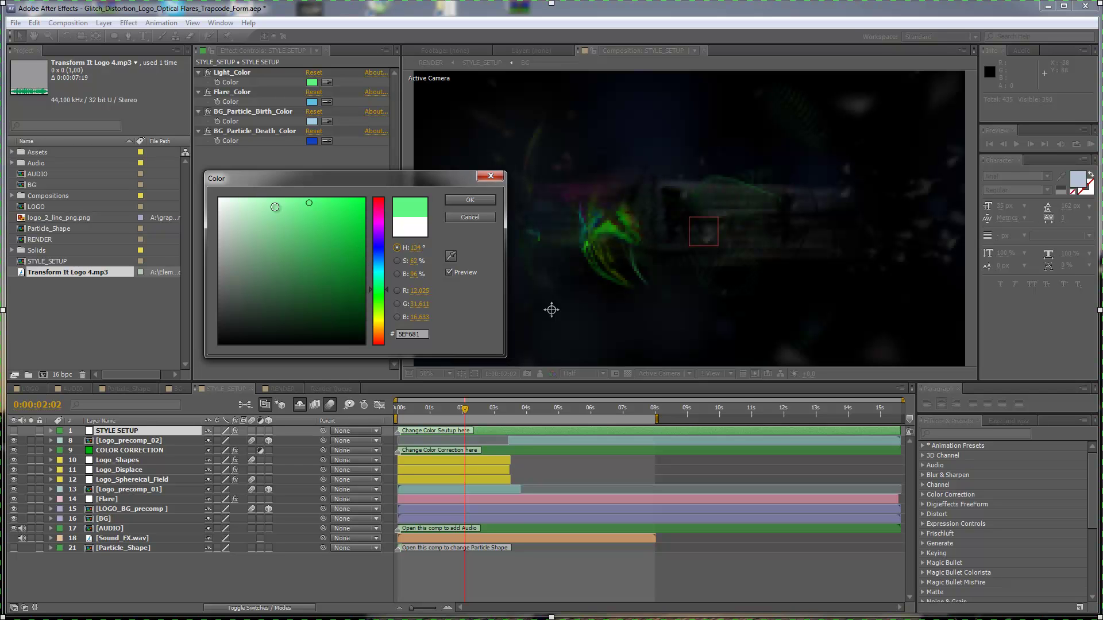
mouse_move(290, 202)
mouse_down()
mouse_move(341, 232)
mouse_move(327, 206)
mouse_up()
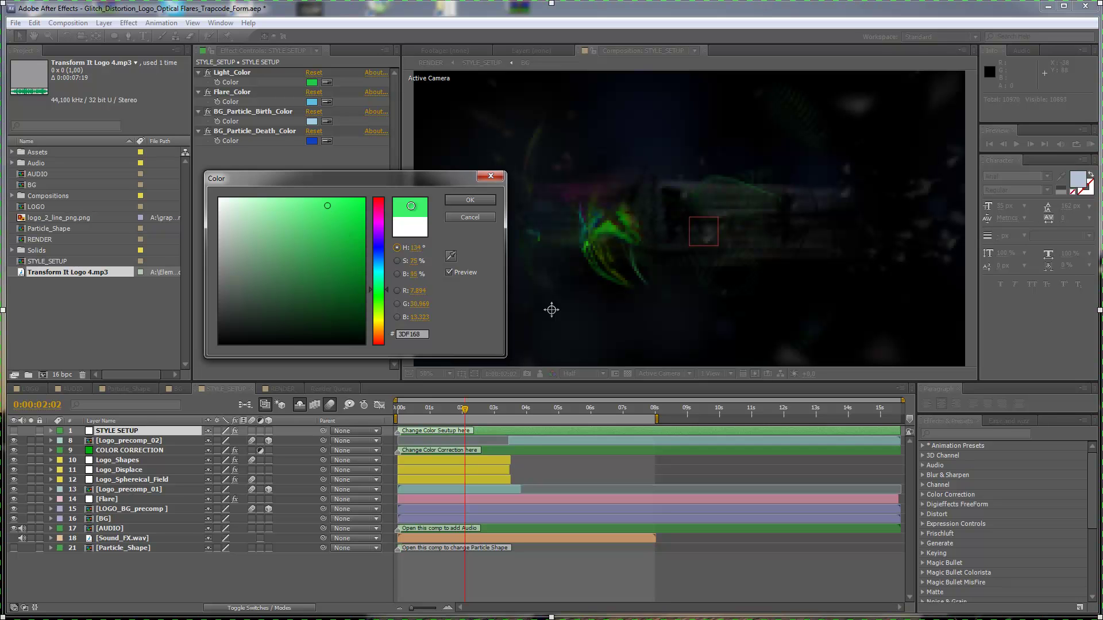
click(469, 200)
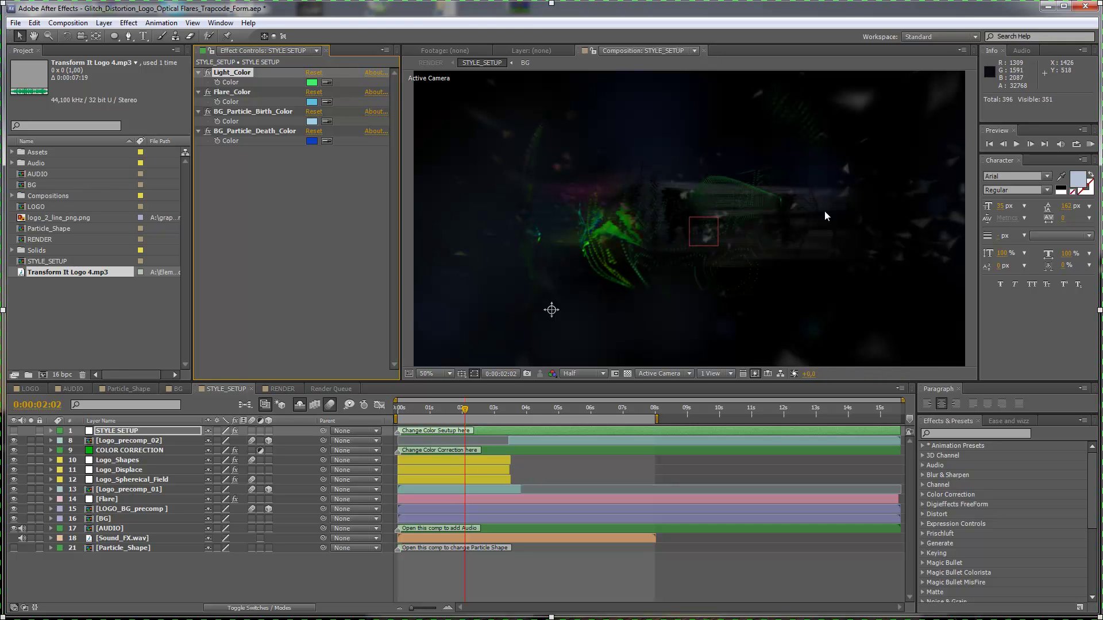
- Reset Light_Color to white and scrub back to the 0:00:00:06 blue flare burst
click(310, 82)
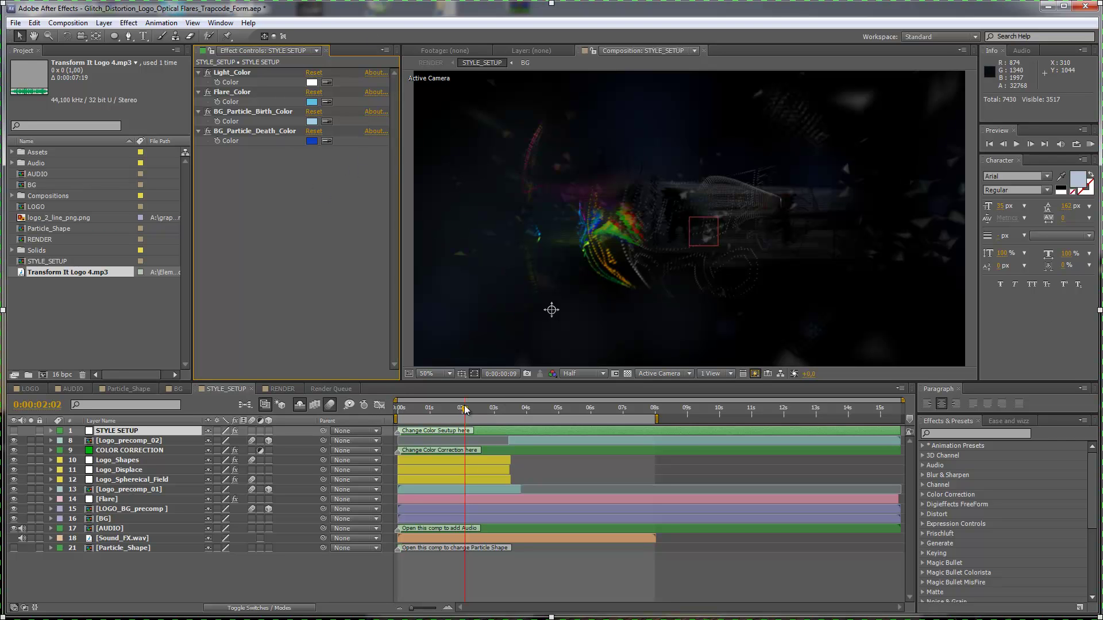
drag(464, 408, 406, 408)
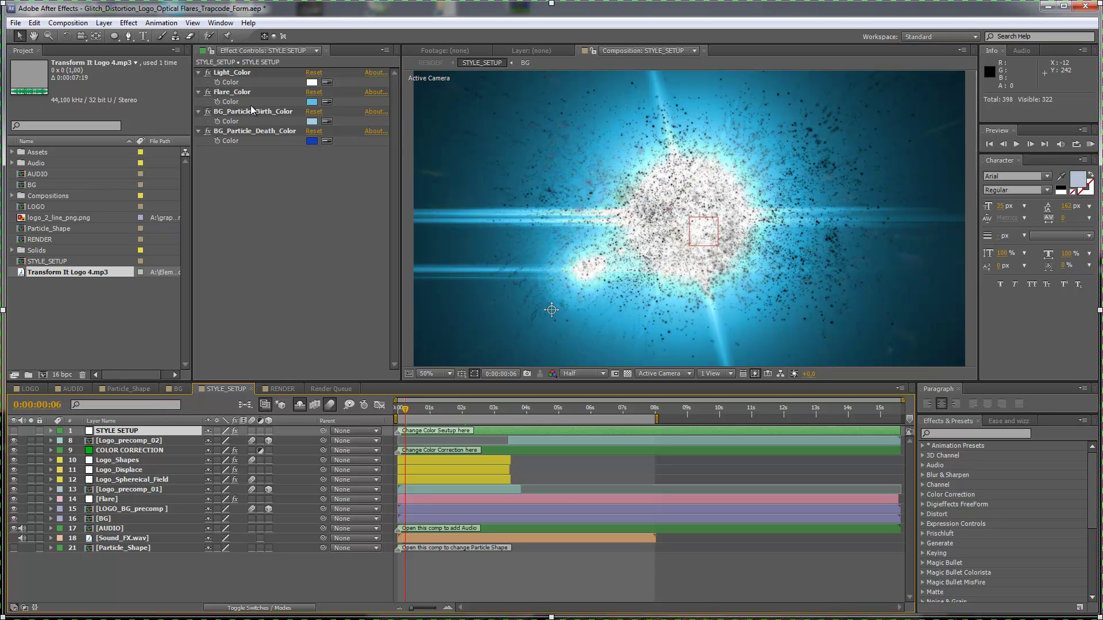
- Make Flare_Color pure yellow and check the flares across several frames
click(312, 102)
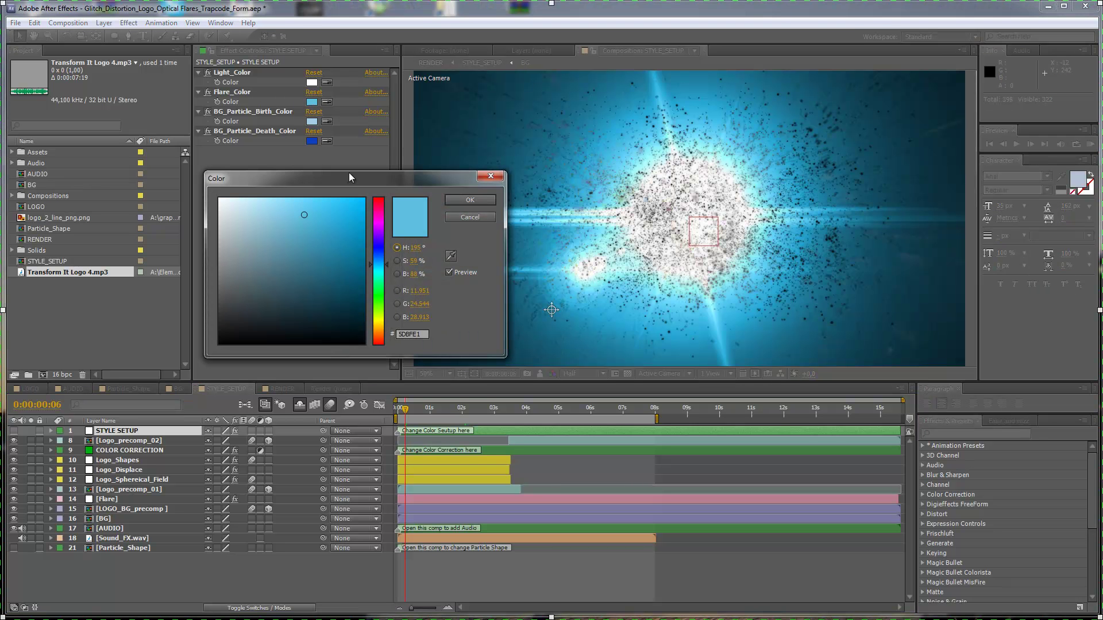
drag(388, 263, 385, 316)
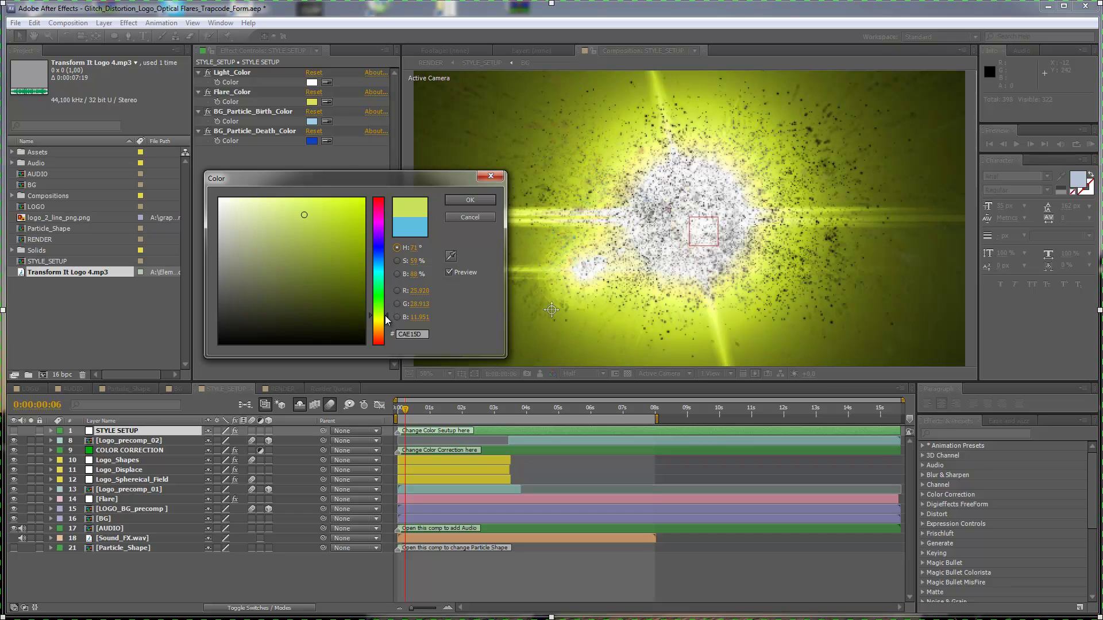
drag(385, 316, 385, 319)
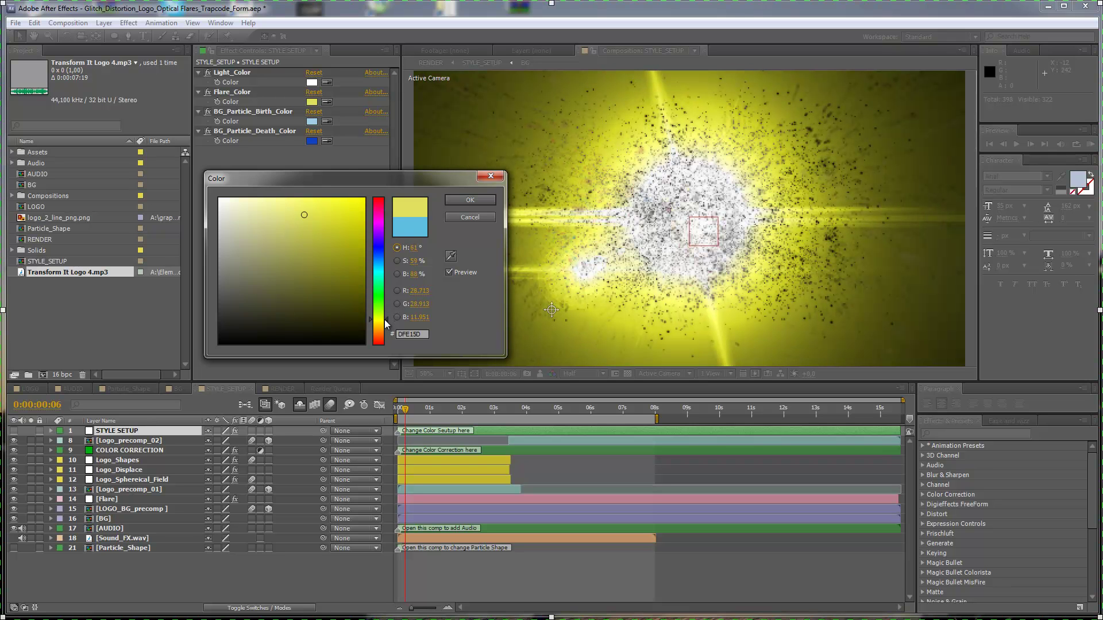
click(455, 201)
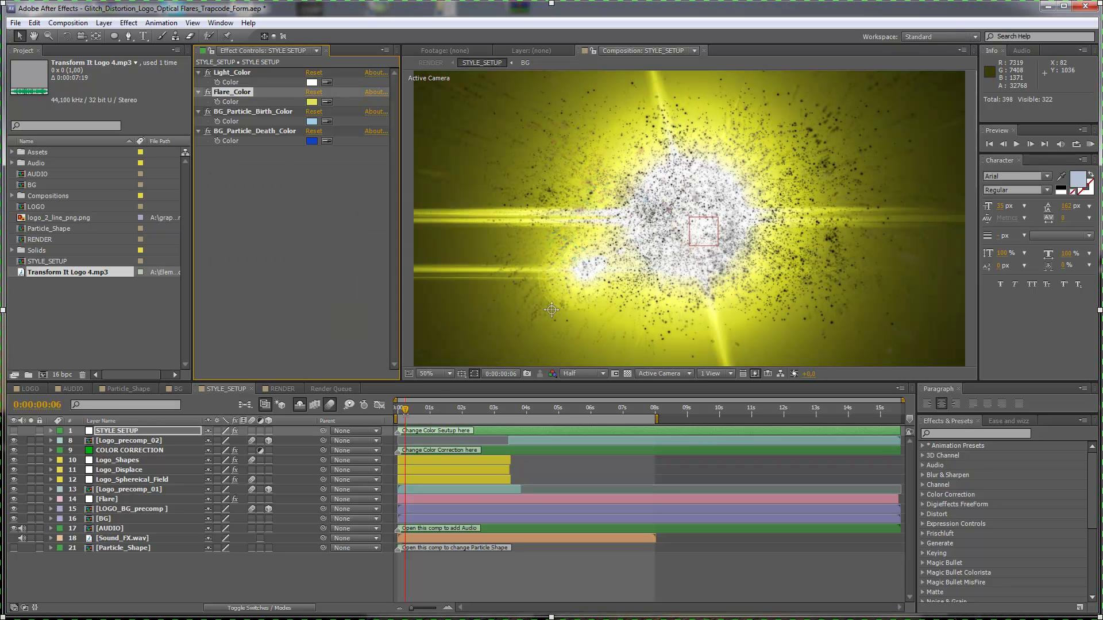
click(411, 409)
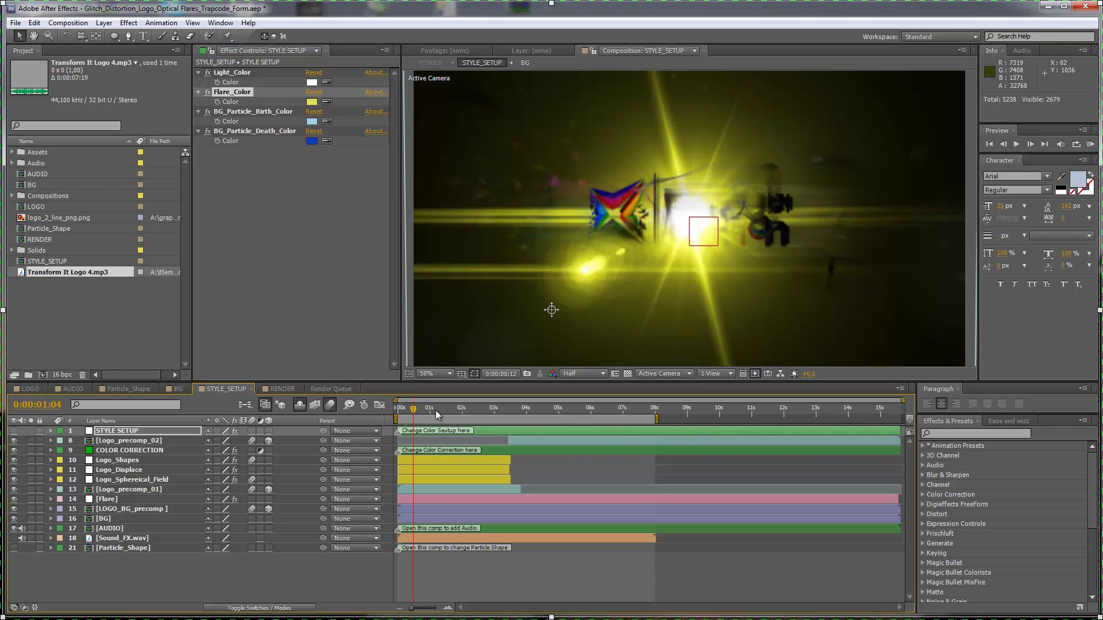
click(435, 410)
click(460, 410)
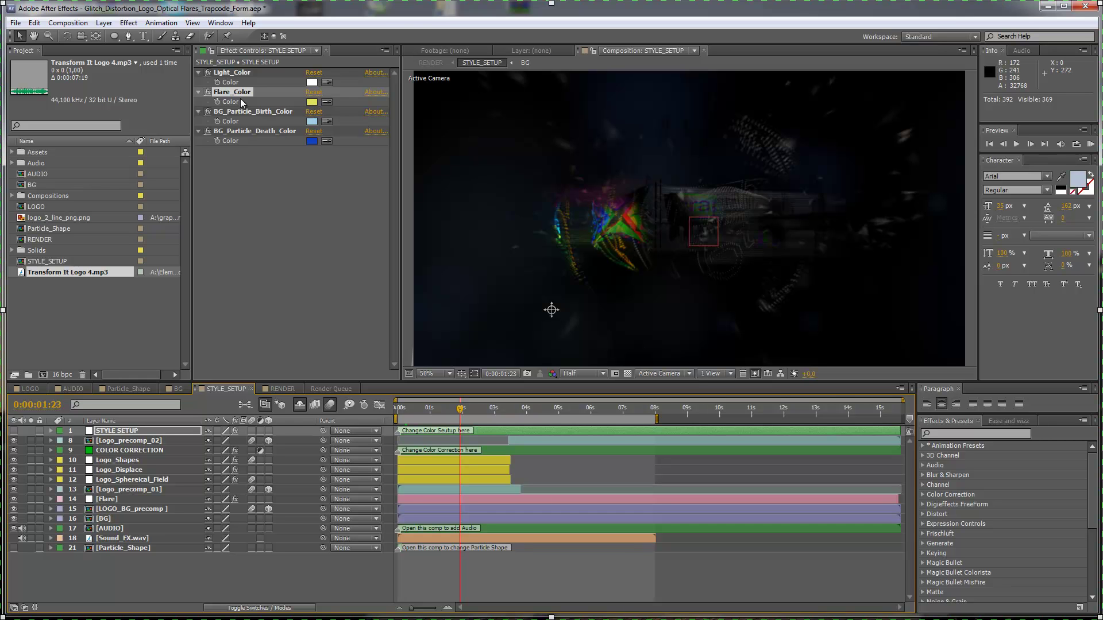
- Turn BG_Particle_Birth_Color and BG_Particle_Death_Color yellow, then preview at 0:00:03:09
click(311, 121)
click(381, 311)
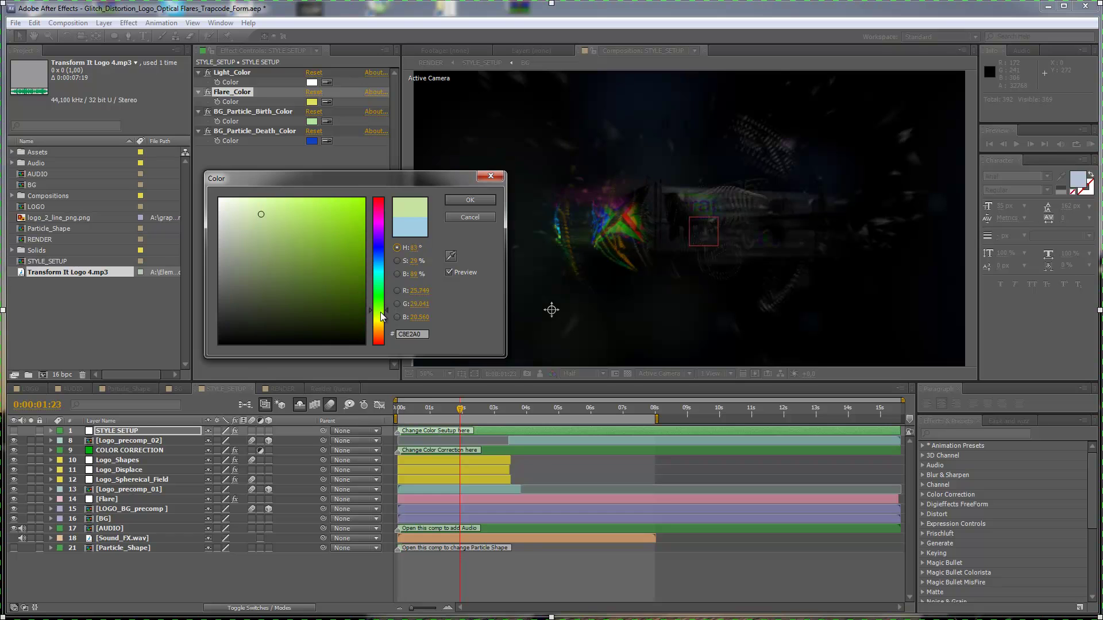
drag(380, 312, 380, 318)
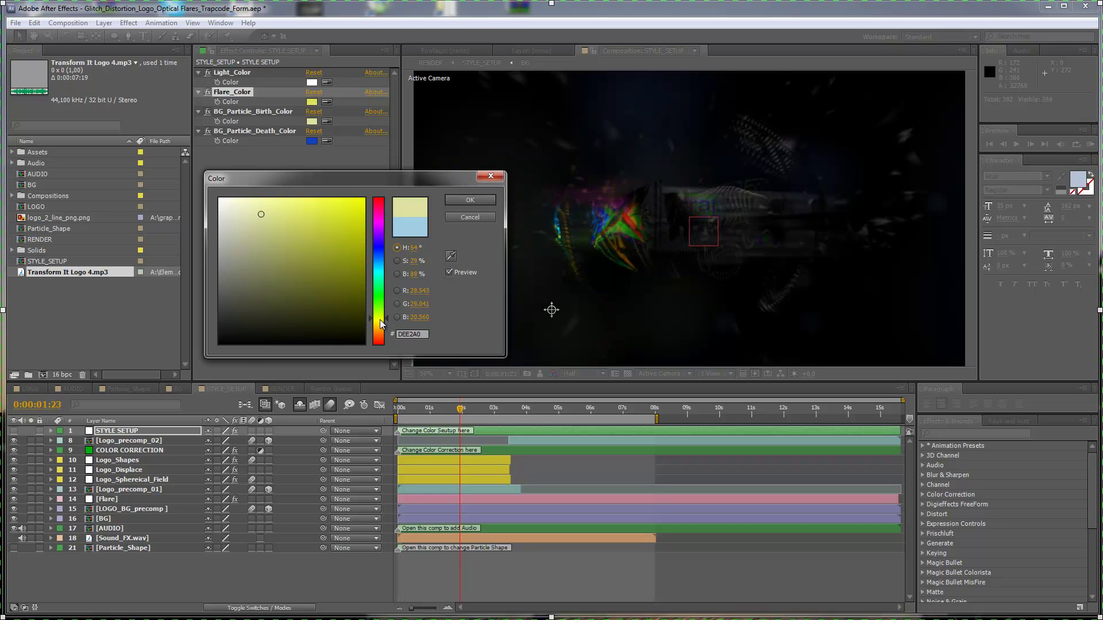
click(470, 199)
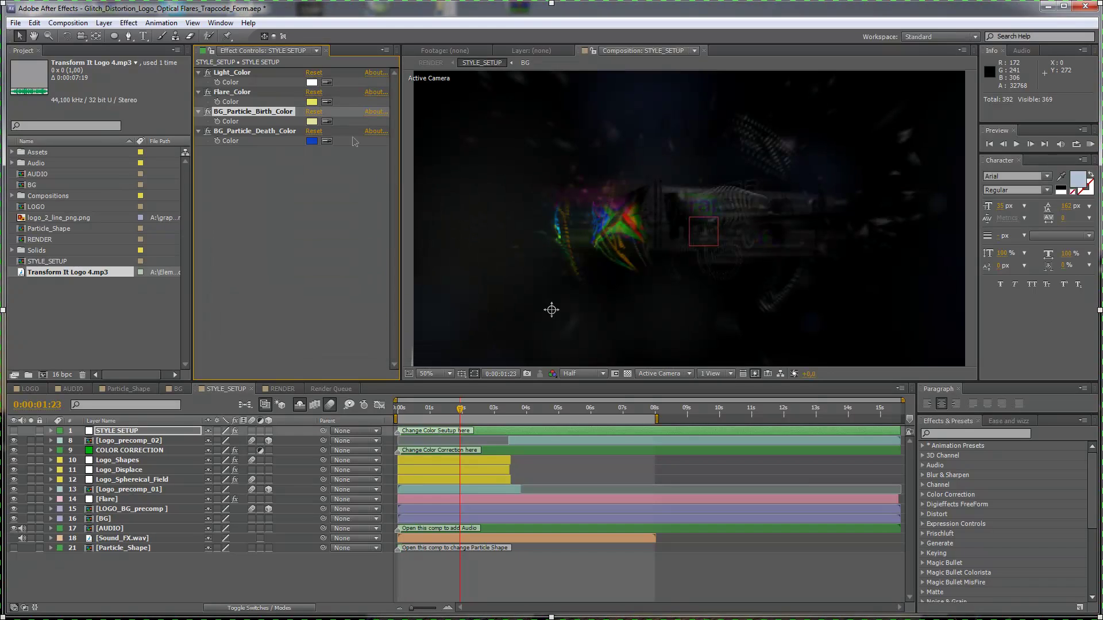
click(314, 141)
drag(380, 306, 378, 326)
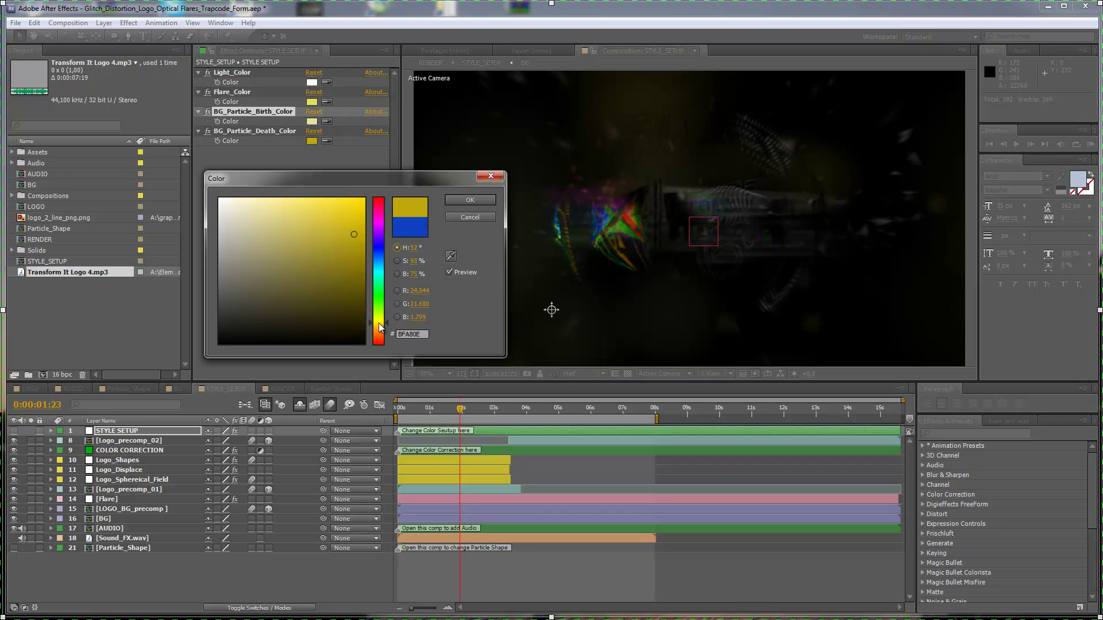
click(477, 203)
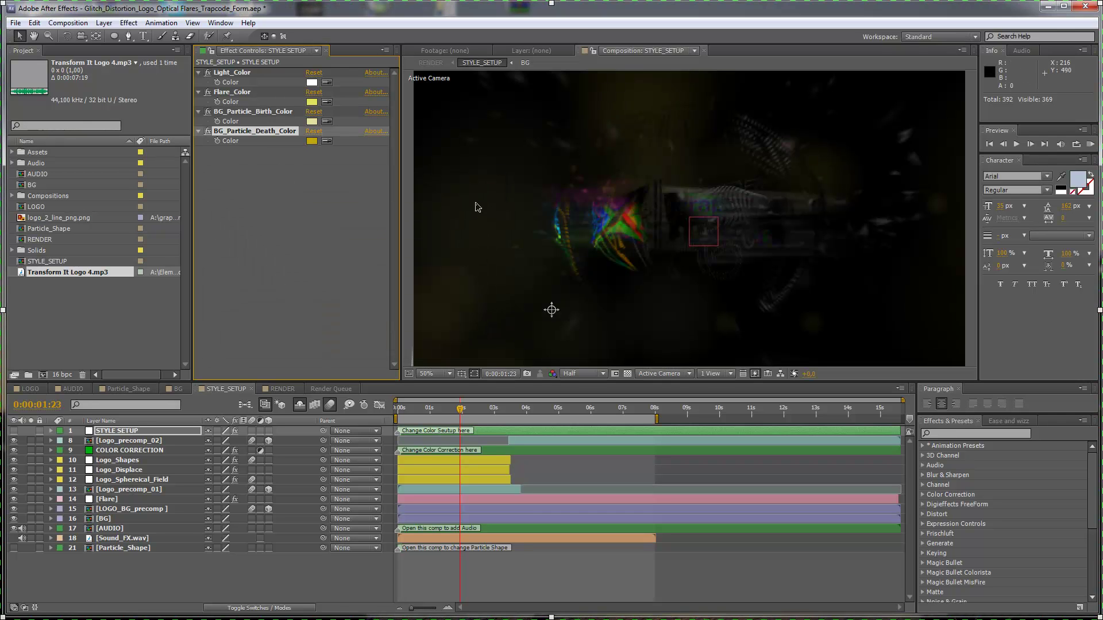
drag(495, 408, 506, 409)
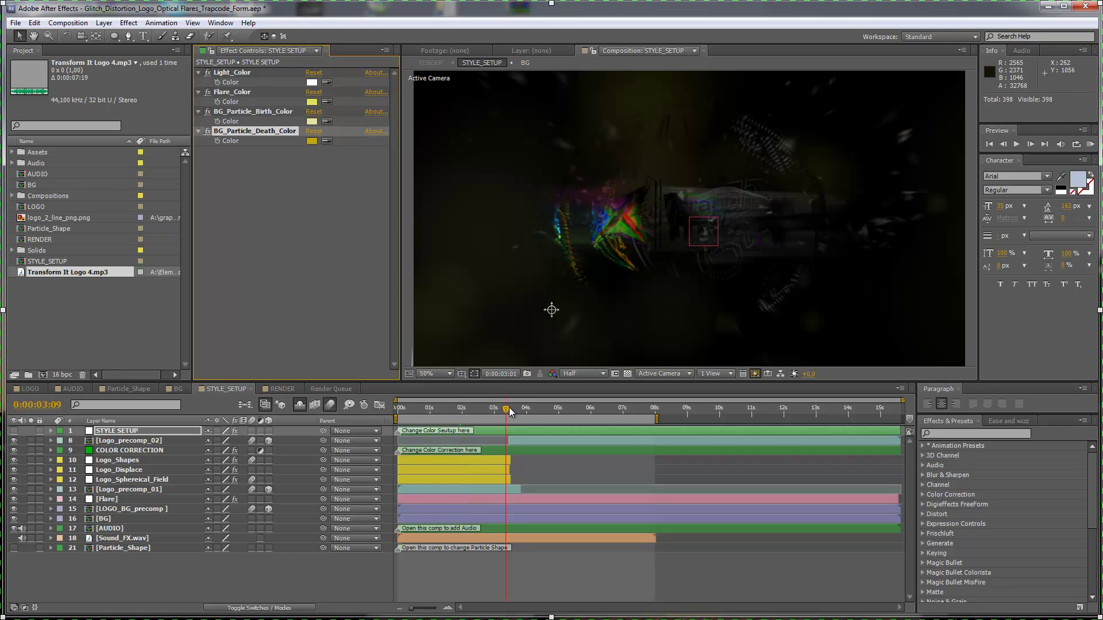
- Step through the logo reveal to the finished logo at 0:00:05:06, then show COLOR CORRECTION's Curves
click(509, 408)
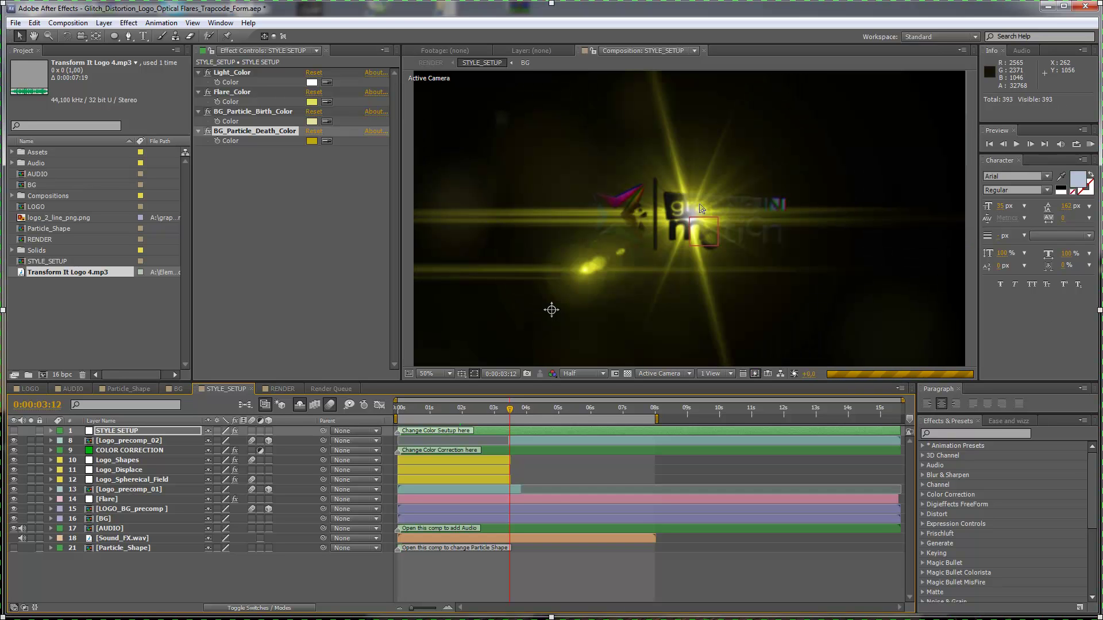
click(527, 412)
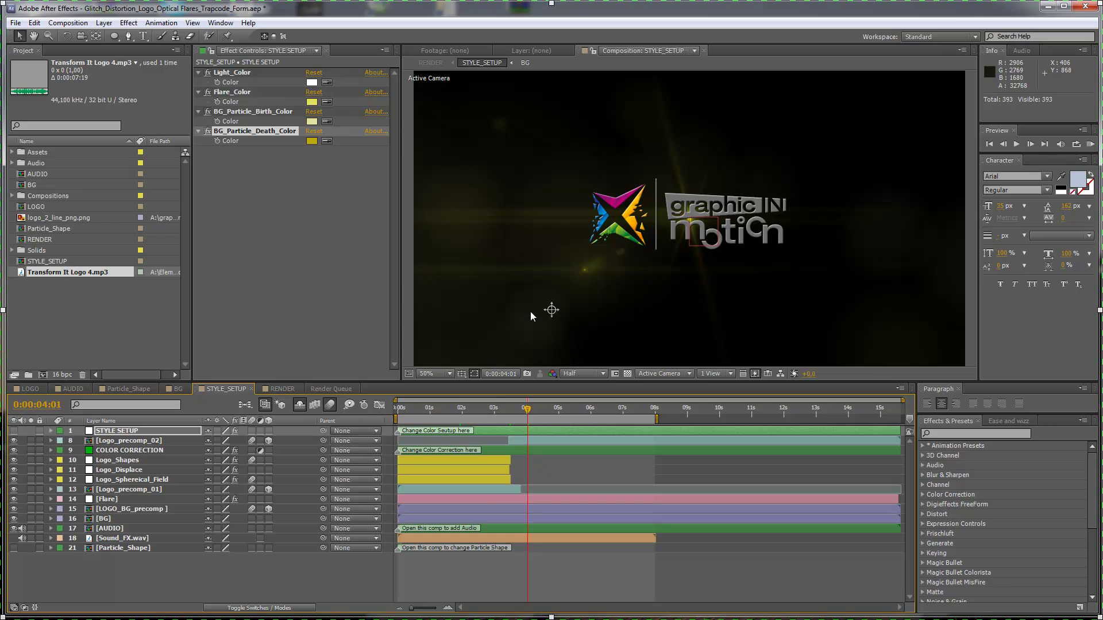
click(470, 411)
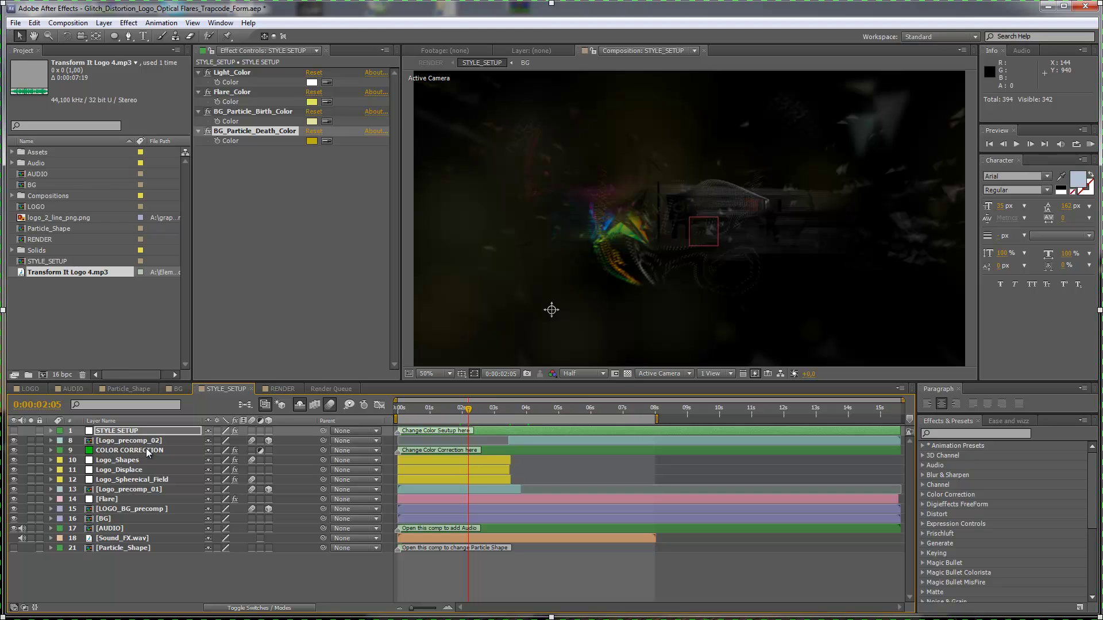
click(566, 409)
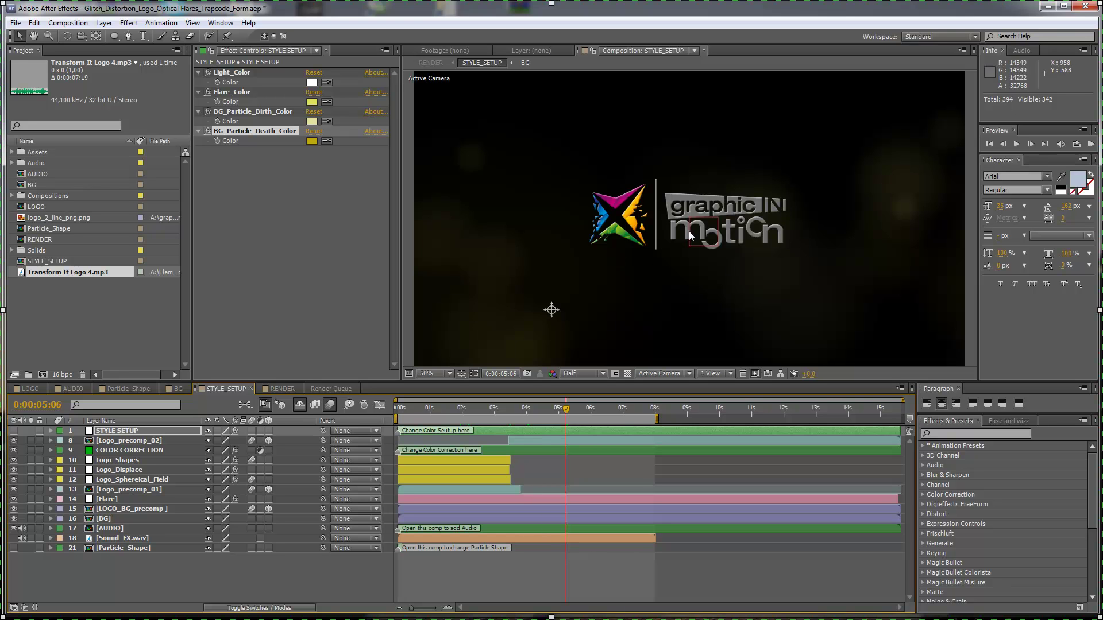
click(147, 450)
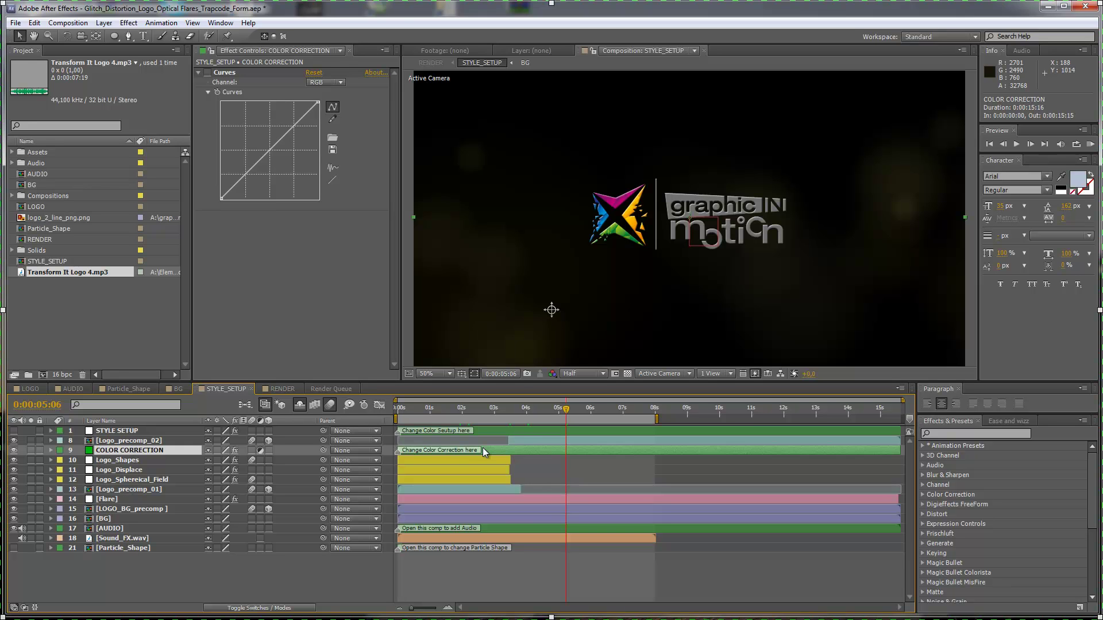
- Enable the Curves effect on the COLOR CORRECTION layer
click(525, 441)
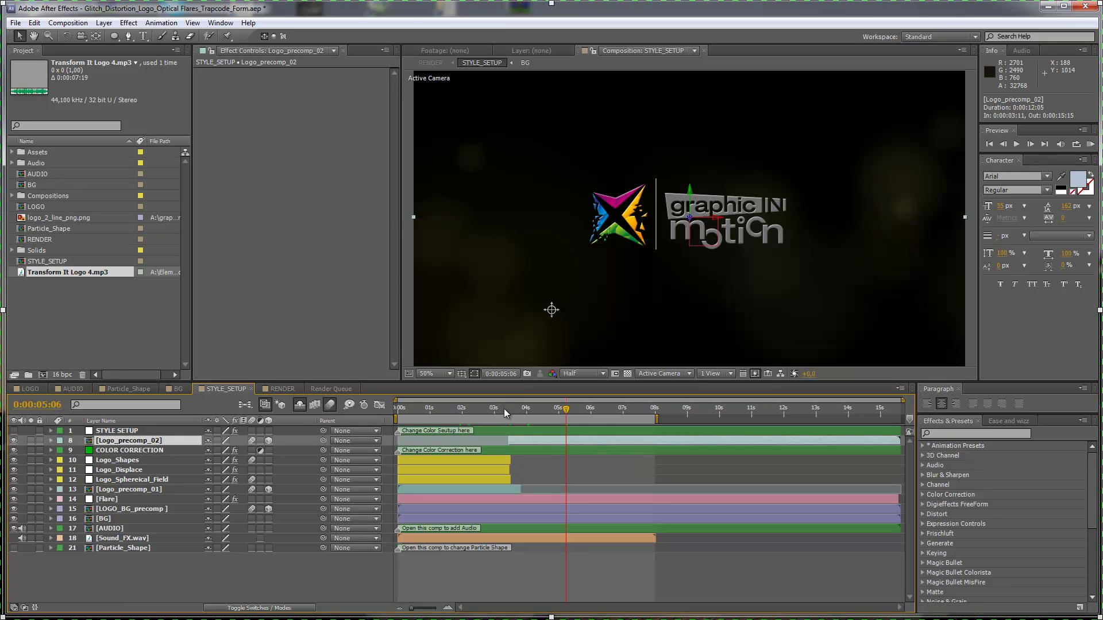
click(128, 453)
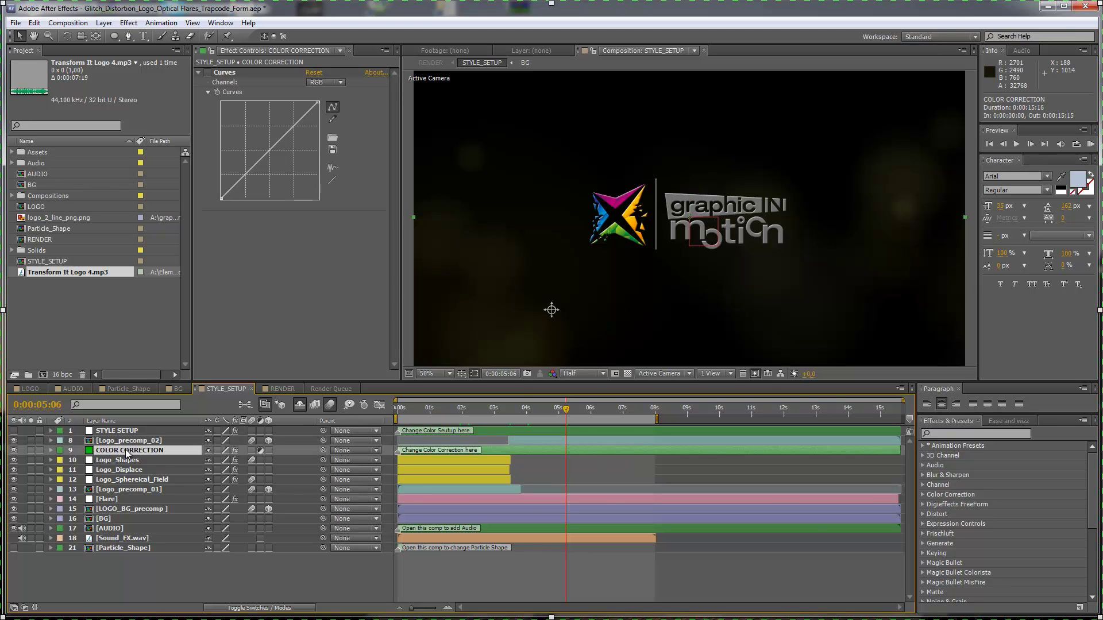
click(206, 70)
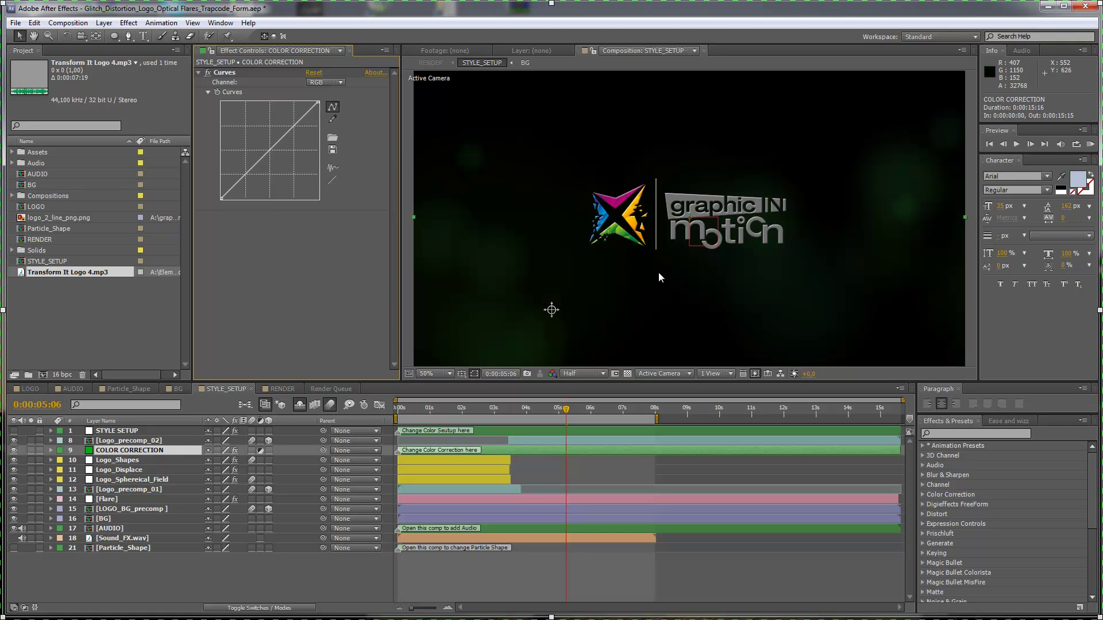
- Try moving Logo_precomp_02 below COLOR CORRECTION, undo it, and go to 0:00:02:17
click(128, 441)
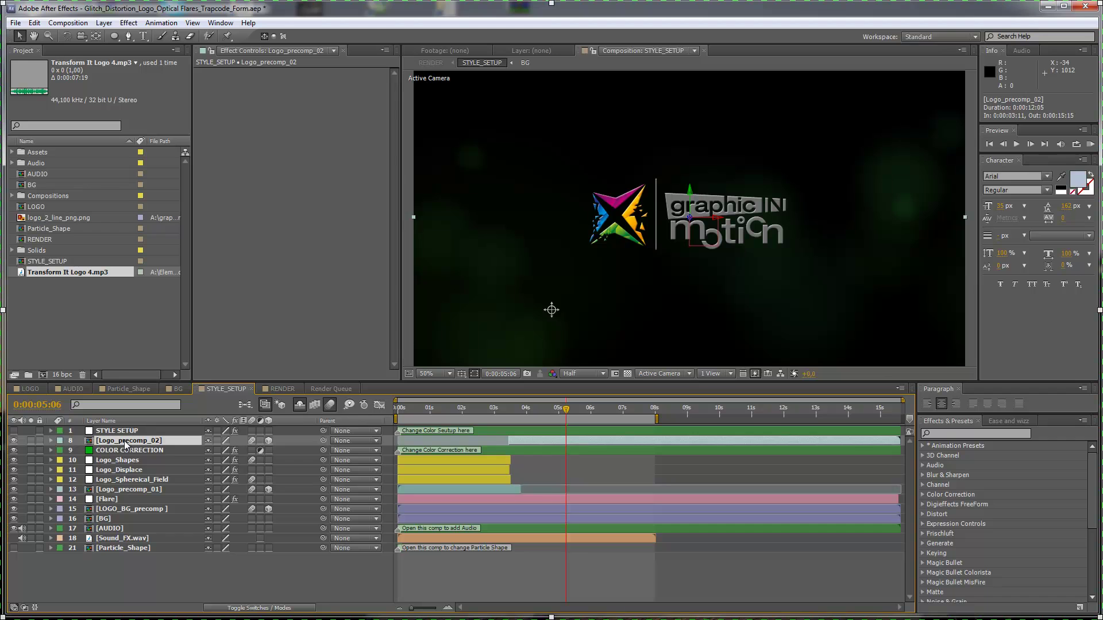
drag(125, 442, 128, 454)
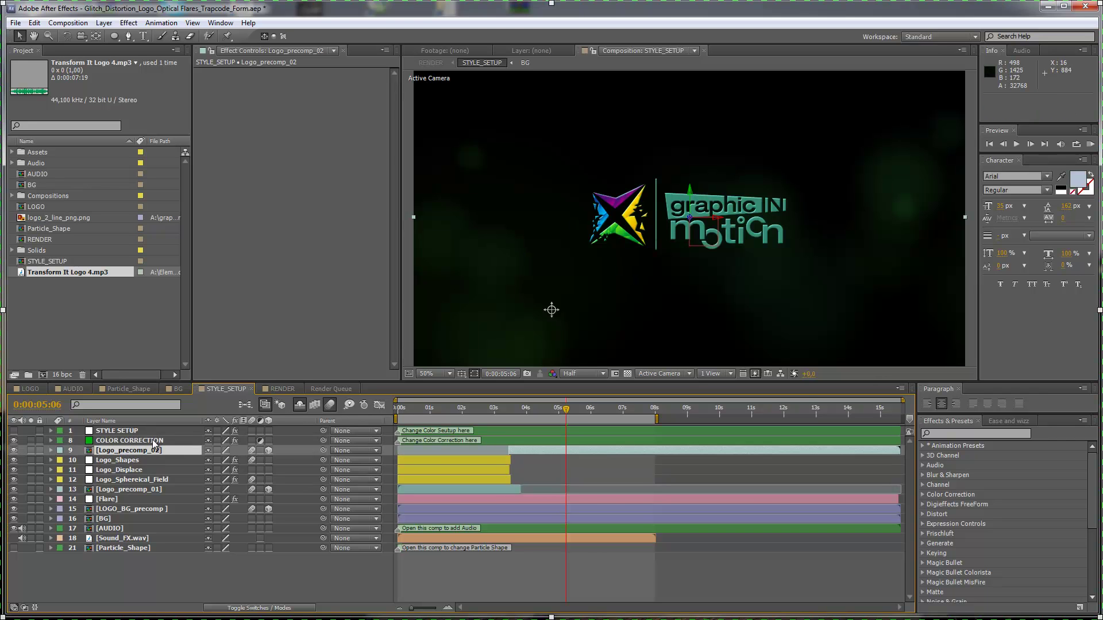
key(ctrl+z)
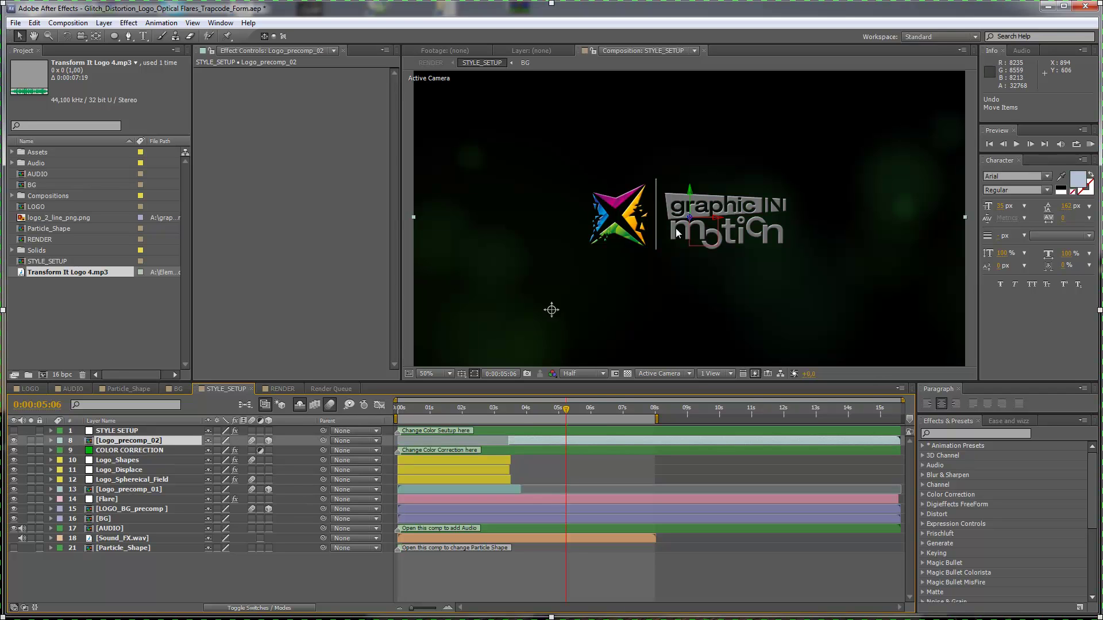
click(484, 410)
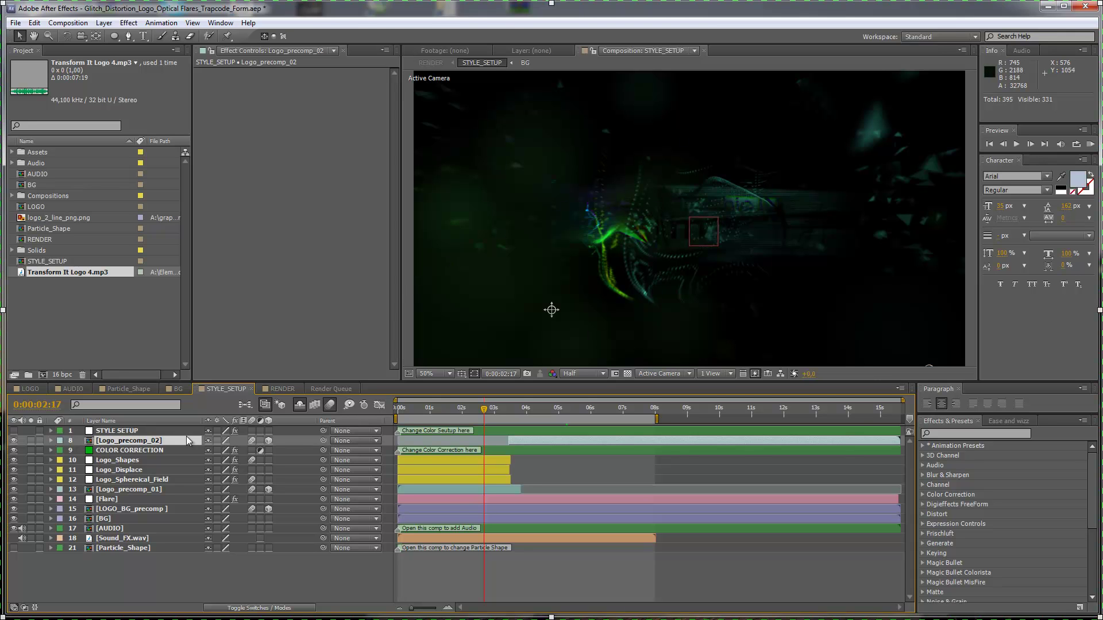
- Compare the frame with Curves off and on, then reset the Red, Green and Blue curves to linear
click(118, 450)
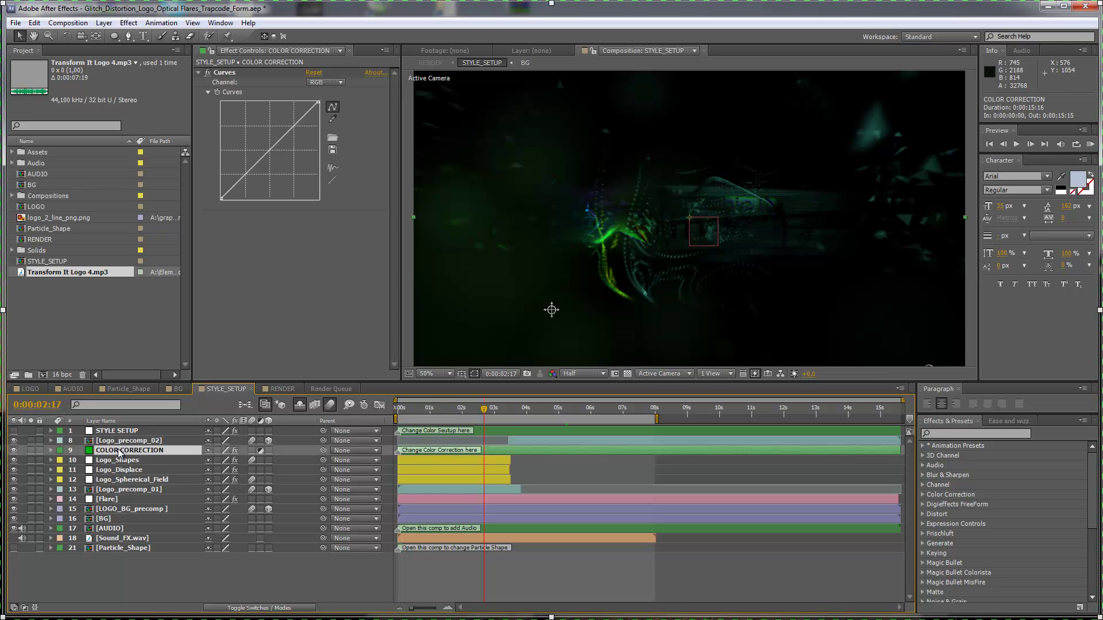
click(208, 73)
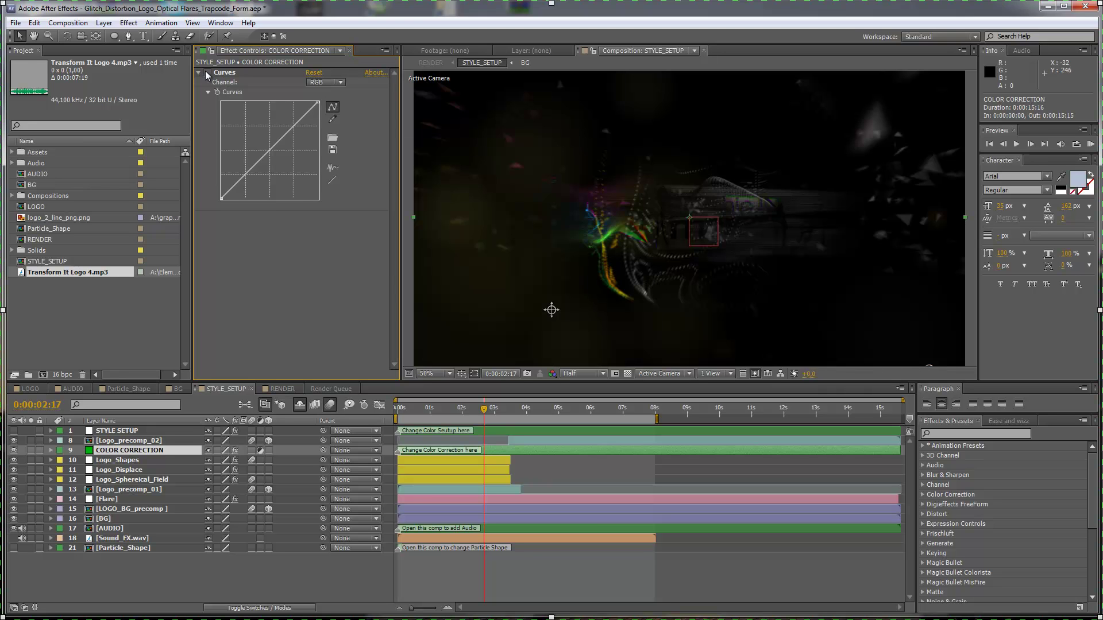
click(208, 73)
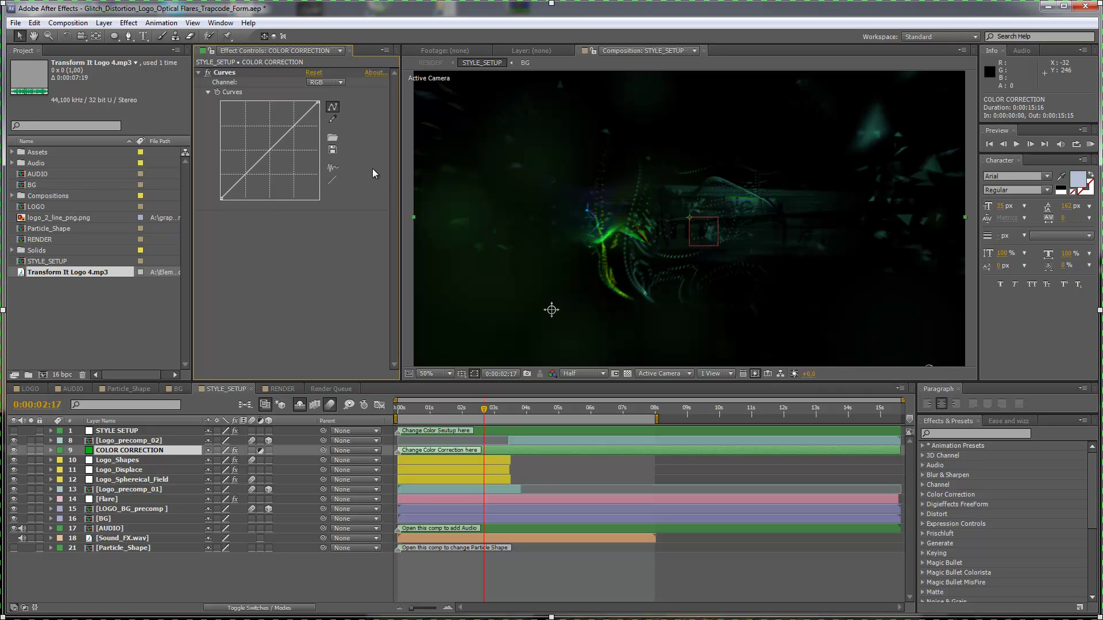
click(329, 81)
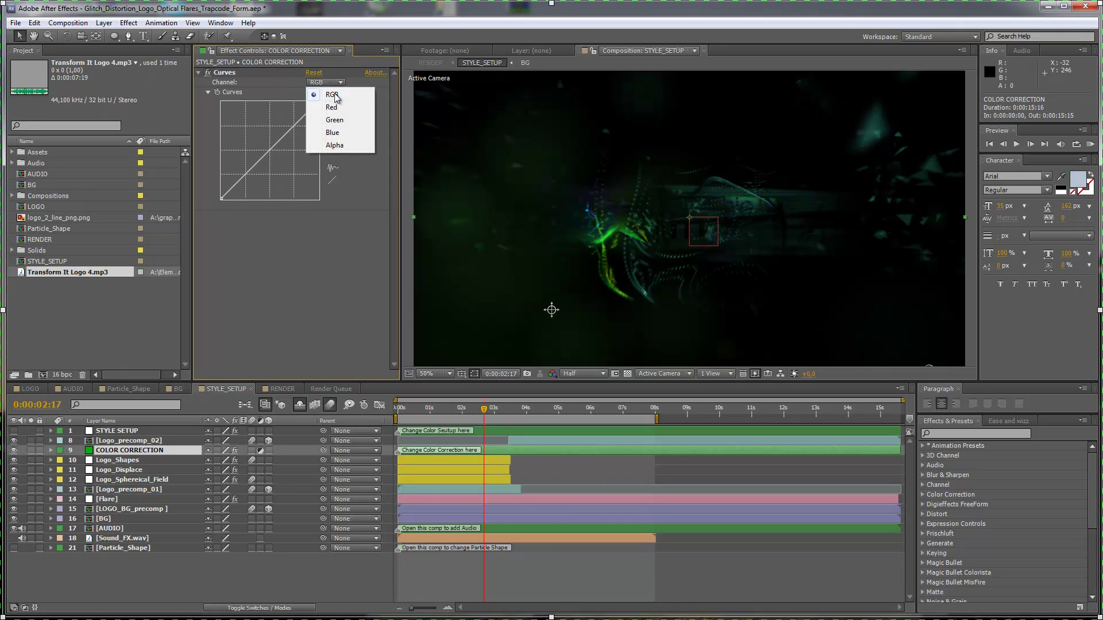
click(336, 107)
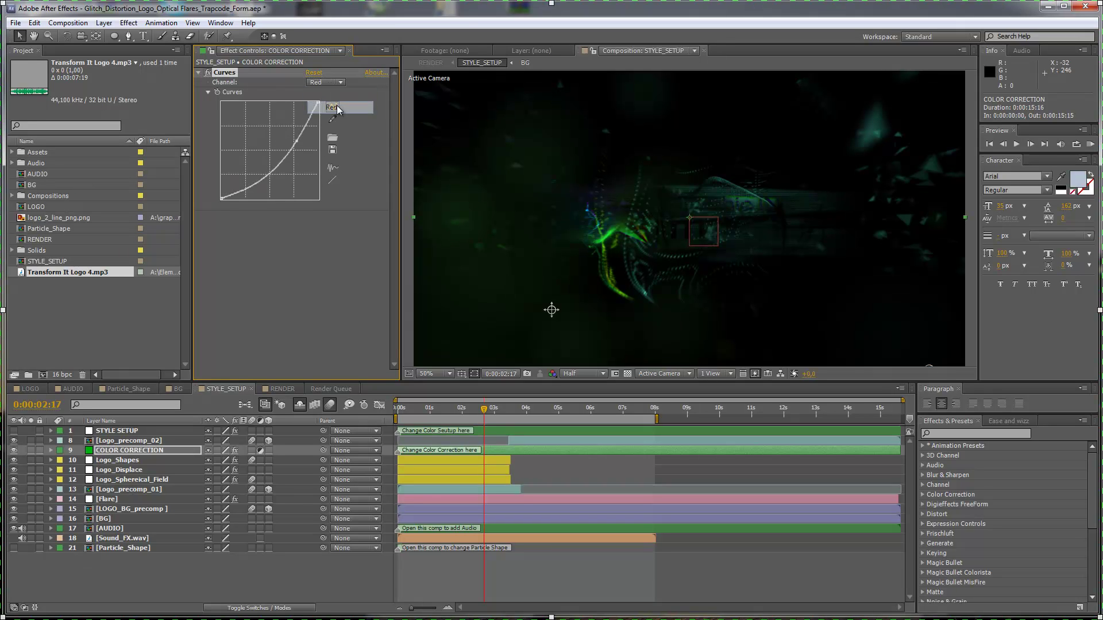
click(336, 180)
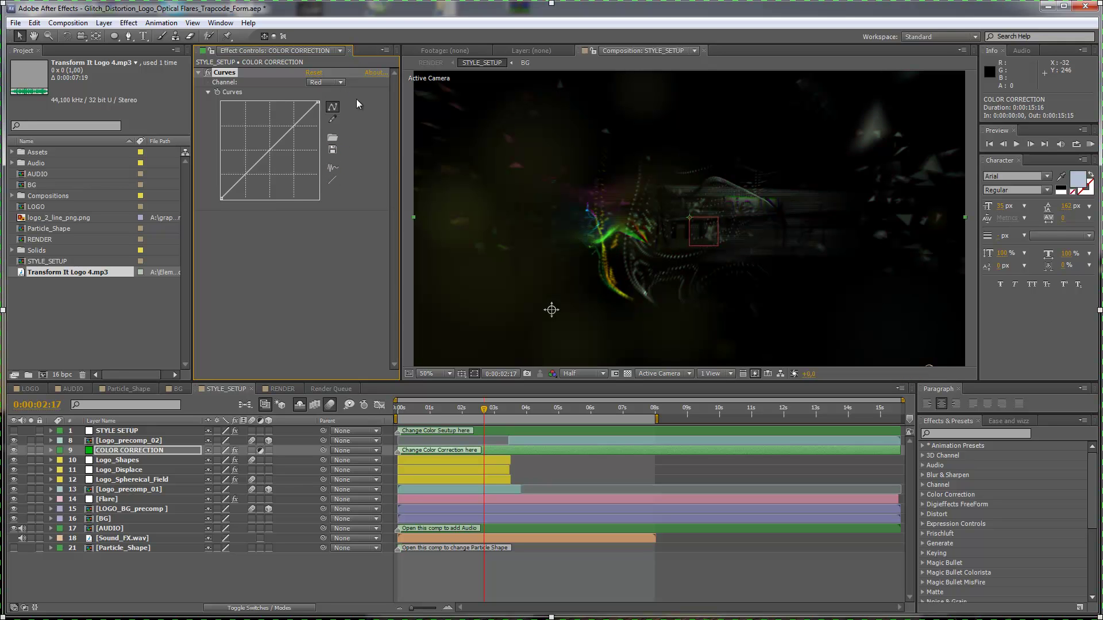
click(326, 82)
click(336, 121)
click(335, 180)
click(325, 82)
click(338, 131)
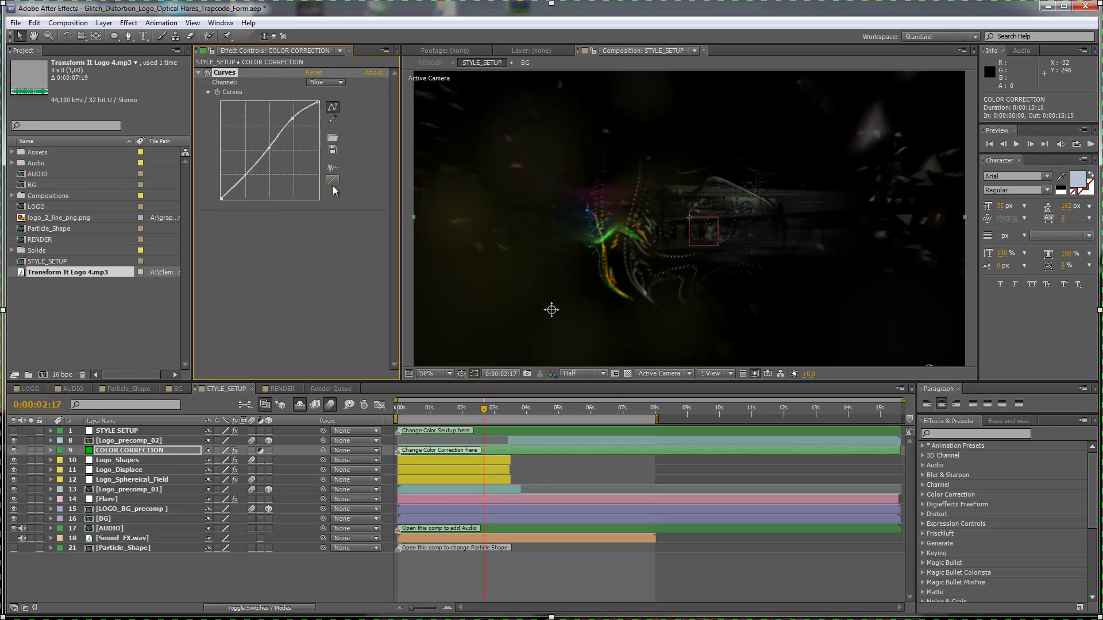
click(332, 182)
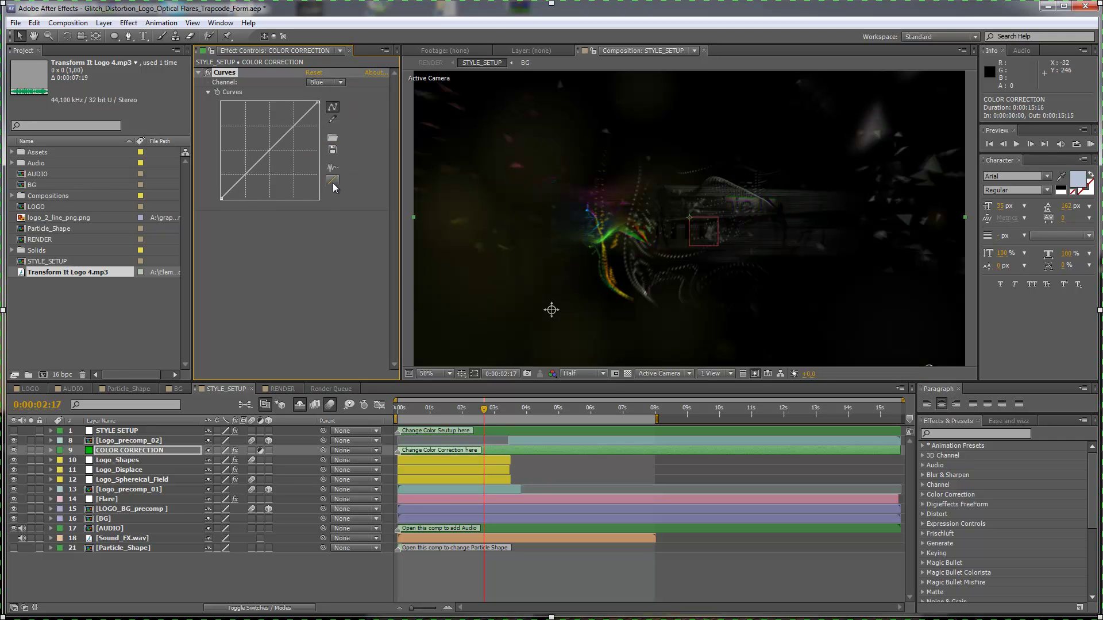
- Bow the Red curve strongly upward and lift the Green curve slightly
click(339, 82)
click(342, 108)
click(268, 148)
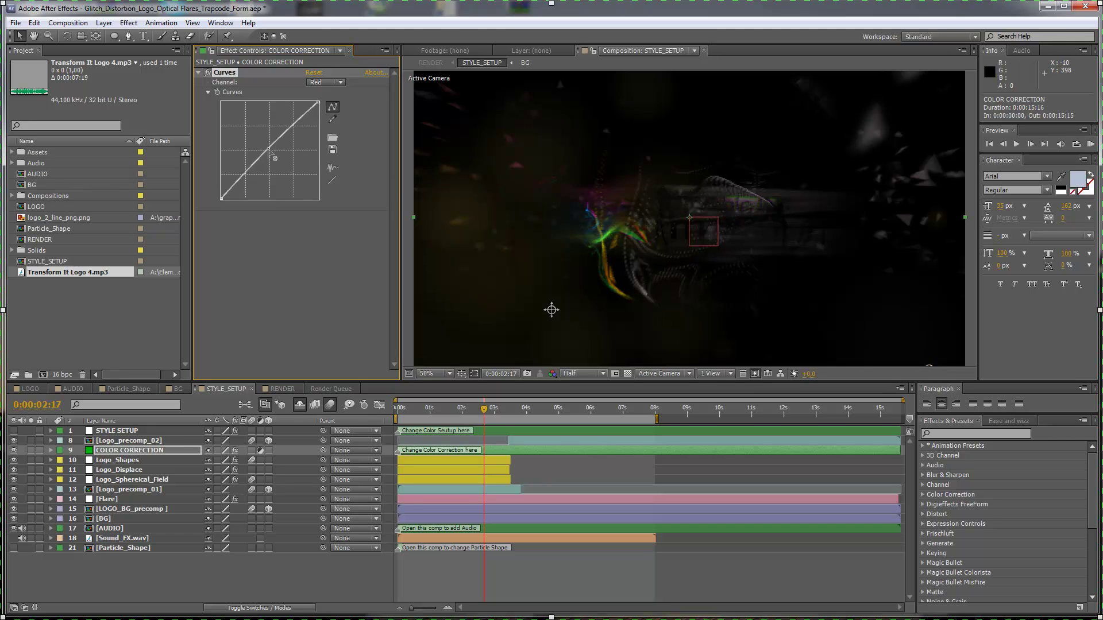
drag(267, 150, 313, 108)
click(340, 82)
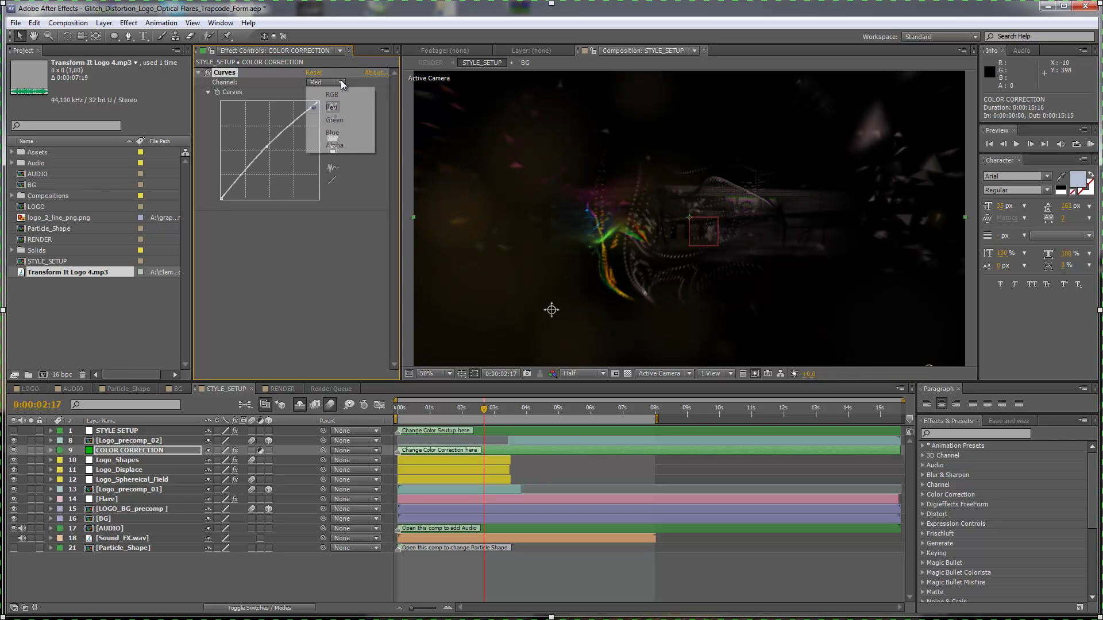
click(335, 120)
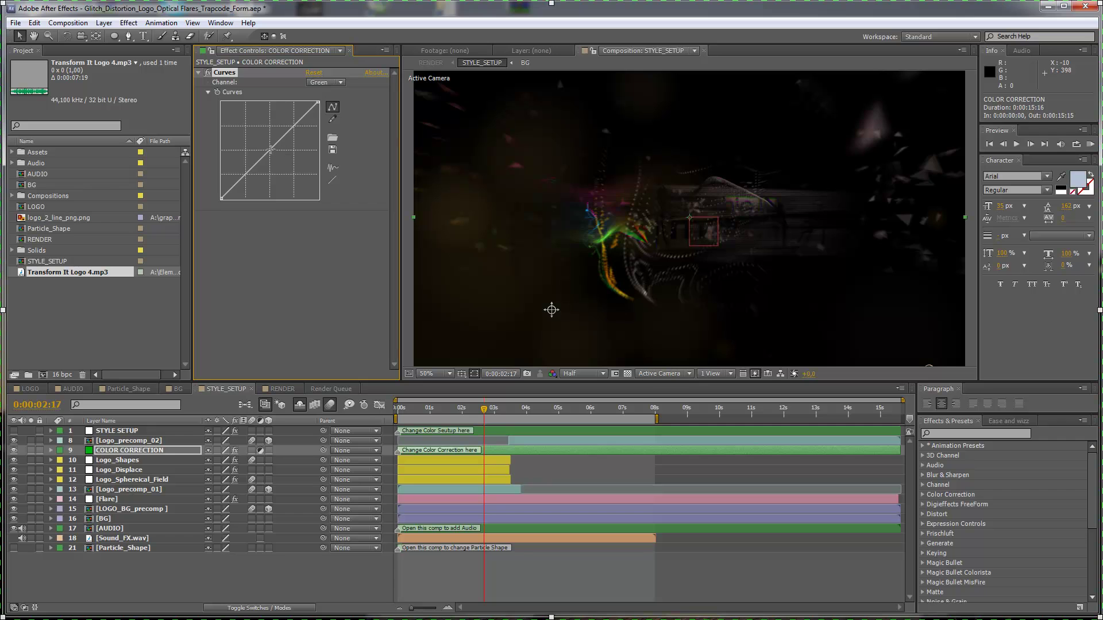
drag(271, 150, 267, 149)
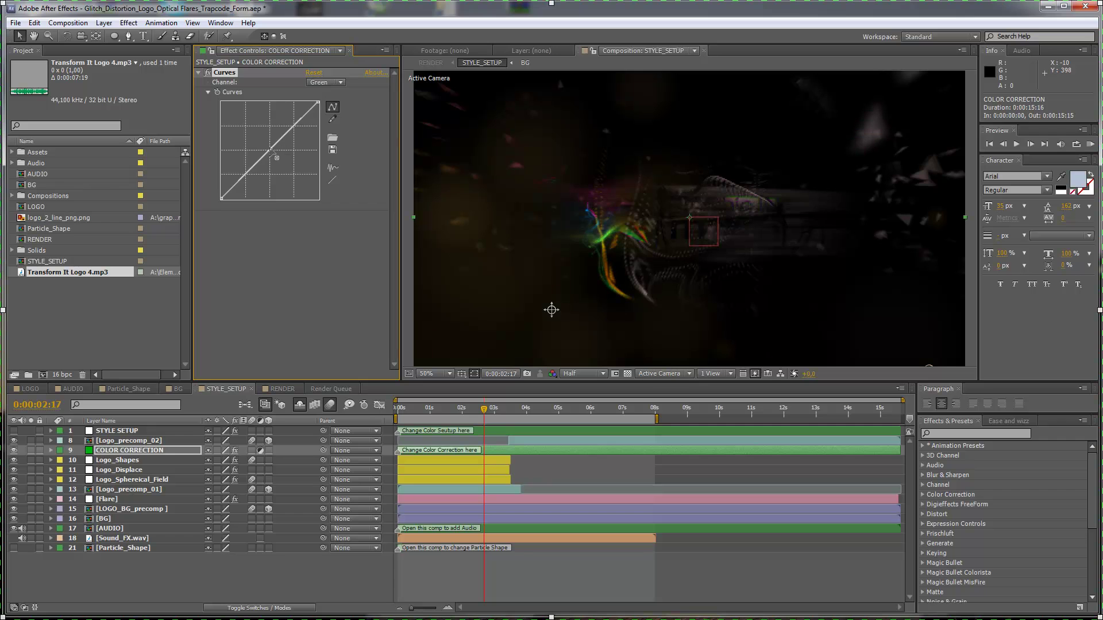
- Shape the Blue channel curve into a gentle S-curve
click(341, 82)
click(330, 129)
mouse_move(268, 152)
mouse_down()
mouse_move(265, 143)
mouse_move(274, 157)
mouse_up()
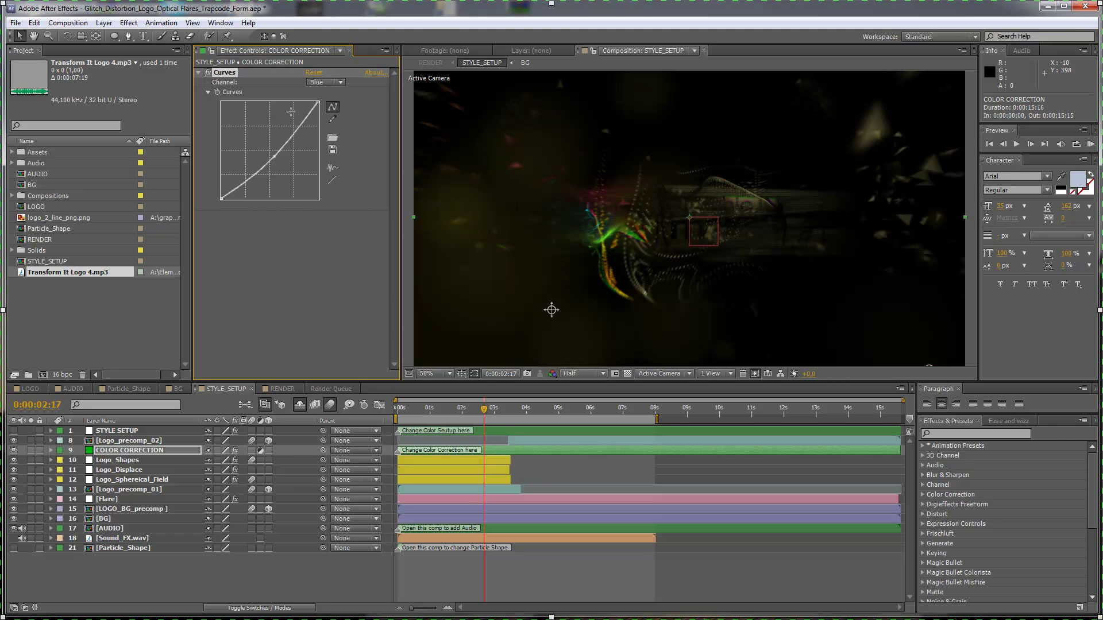
drag(300, 126, 295, 122)
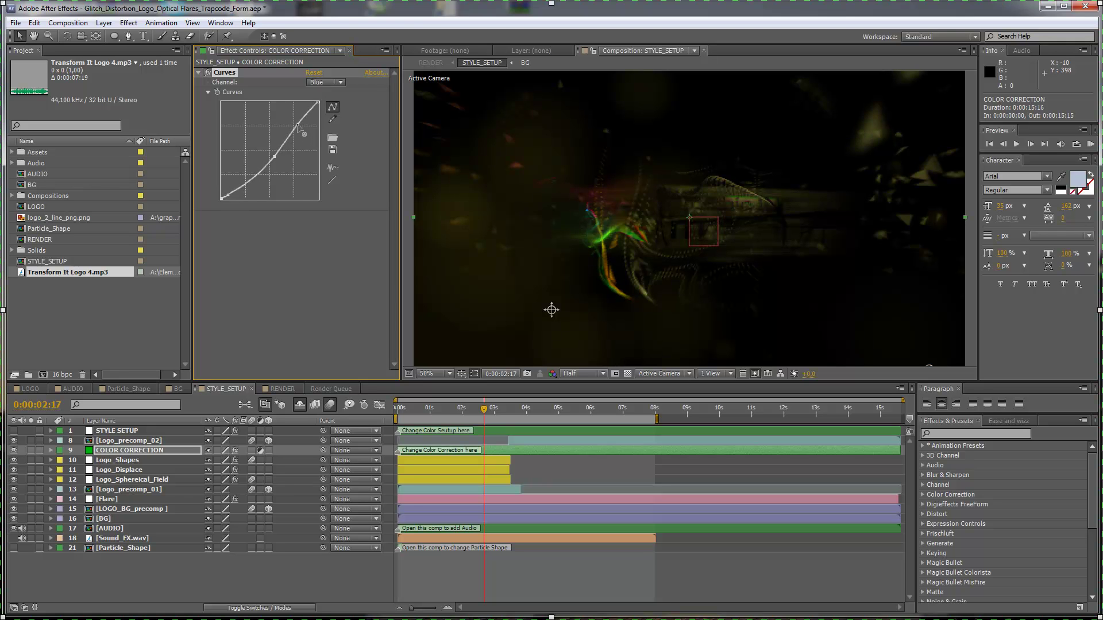
drag(296, 124, 291, 119)
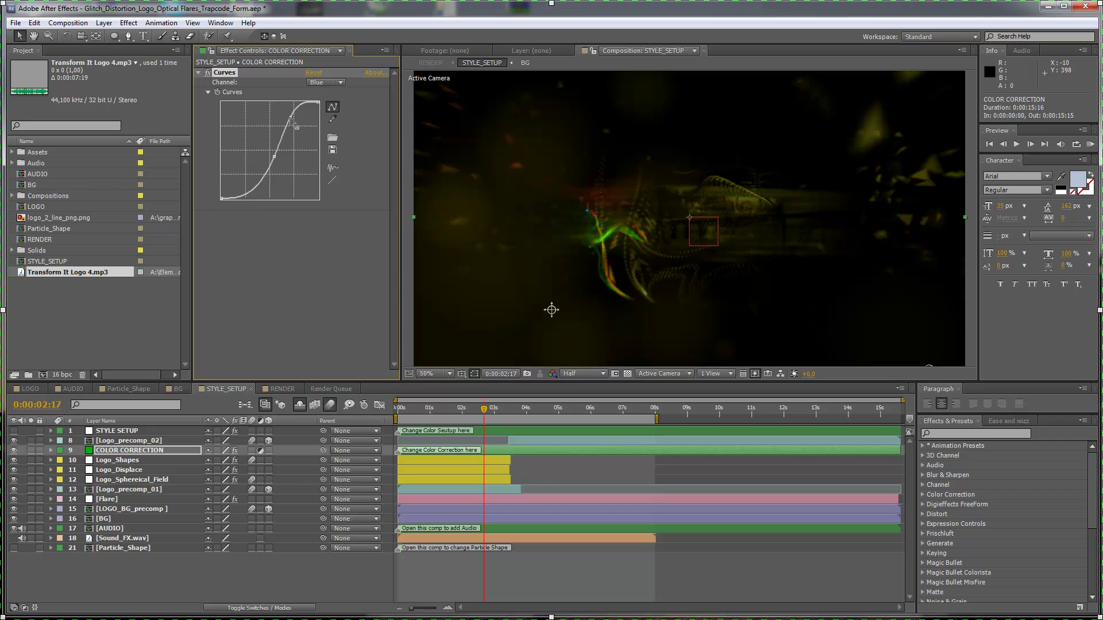
mouse_move(291, 121)
mouse_down()
mouse_move(302, 143)
mouse_move(293, 133)
mouse_up()
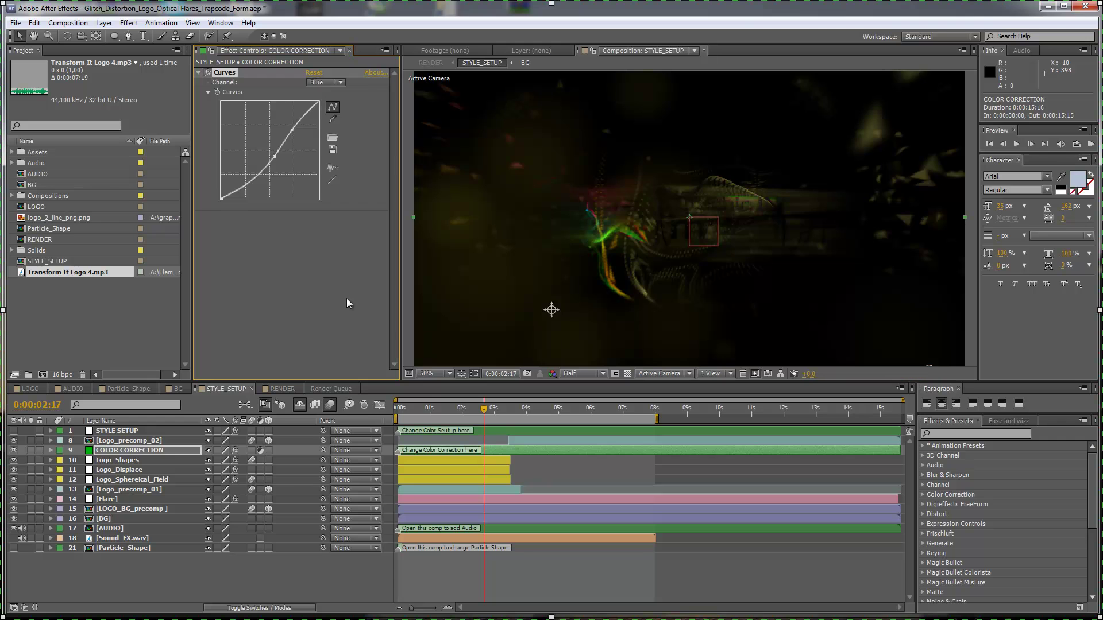
- Scrub to 0:00:03:04, glance at the RENDER comp, then view STYLE_SETUP at 50%
click(462, 408)
drag(462, 408, 499, 408)
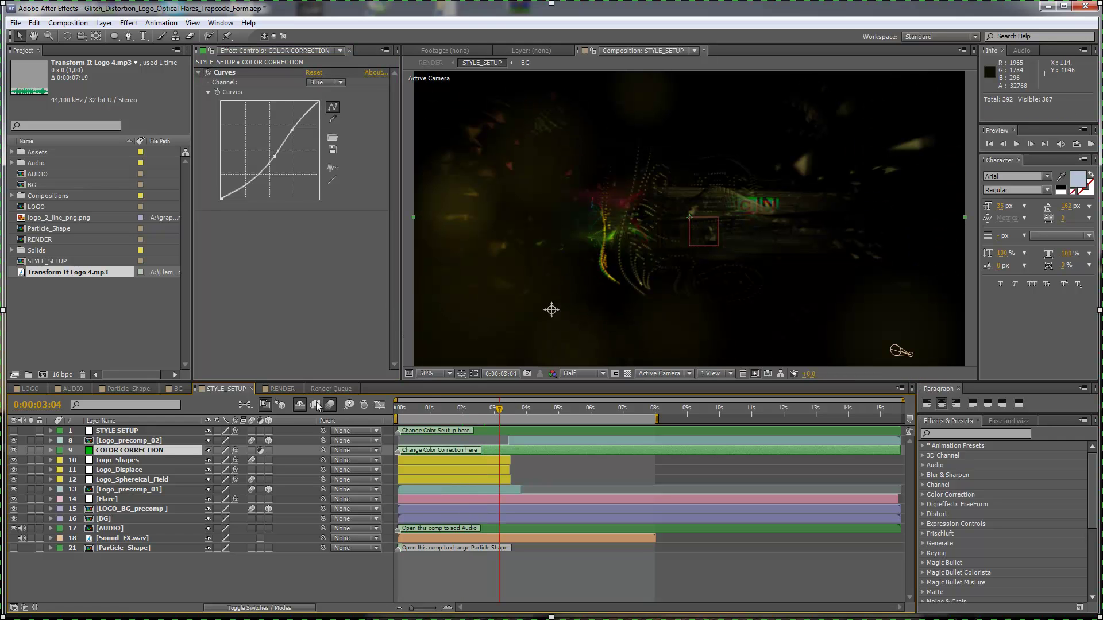
click(281, 389)
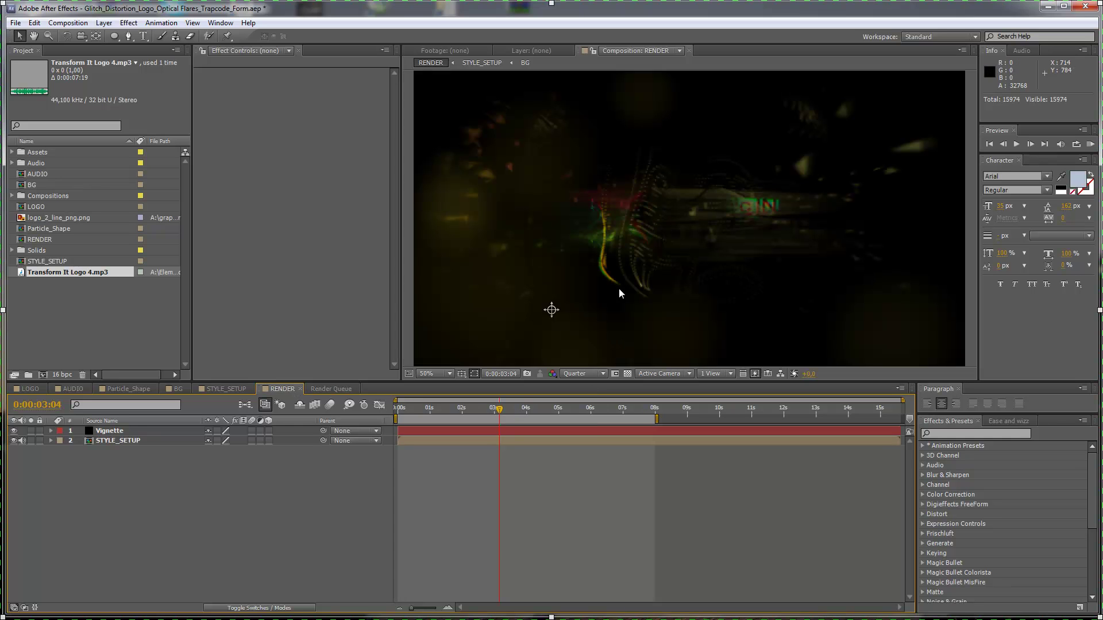
click(225, 391)
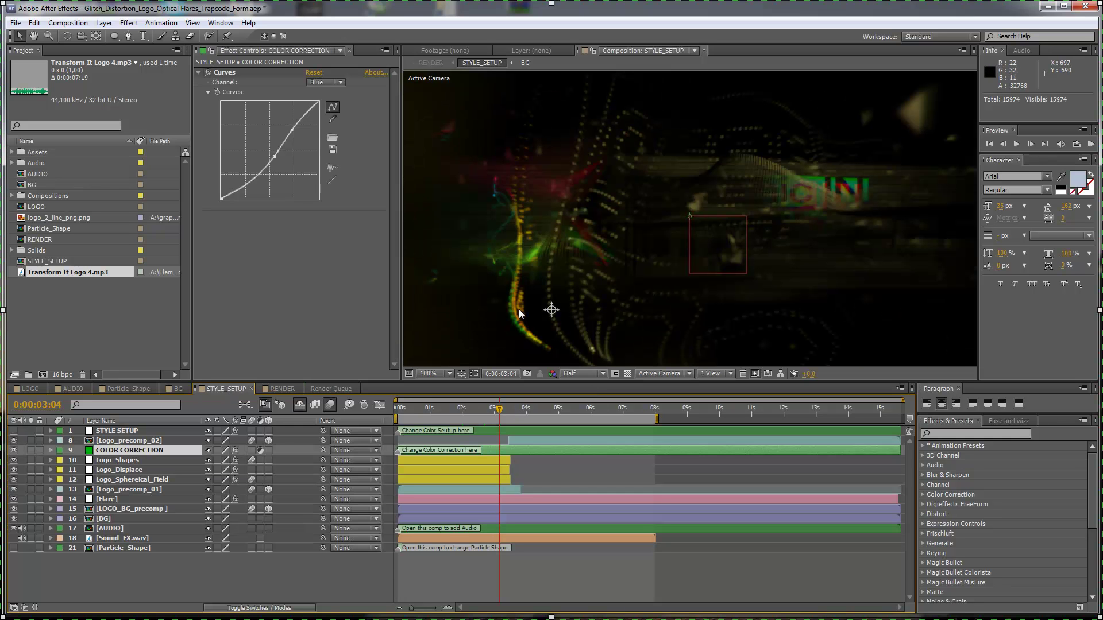
key(comma)
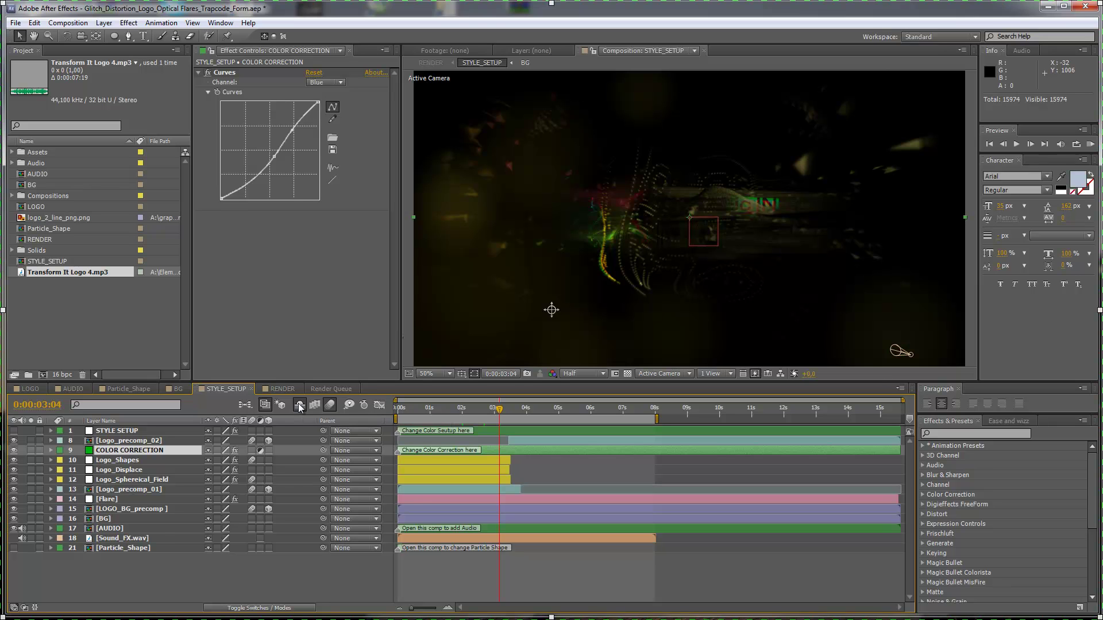
click(299, 407)
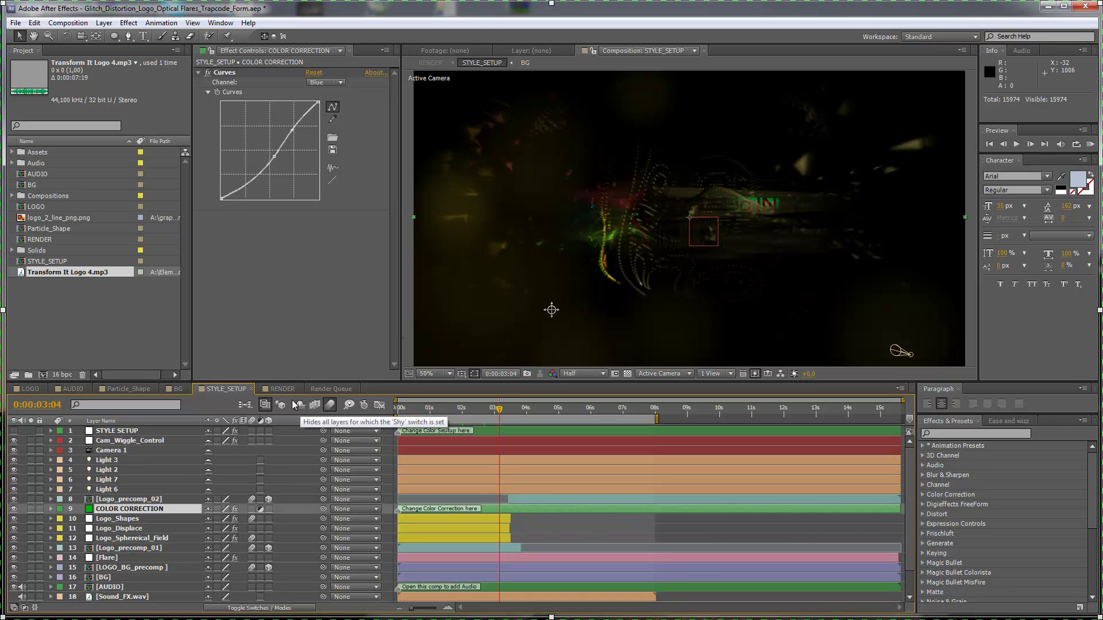
drag(287, 381, 294, 302)
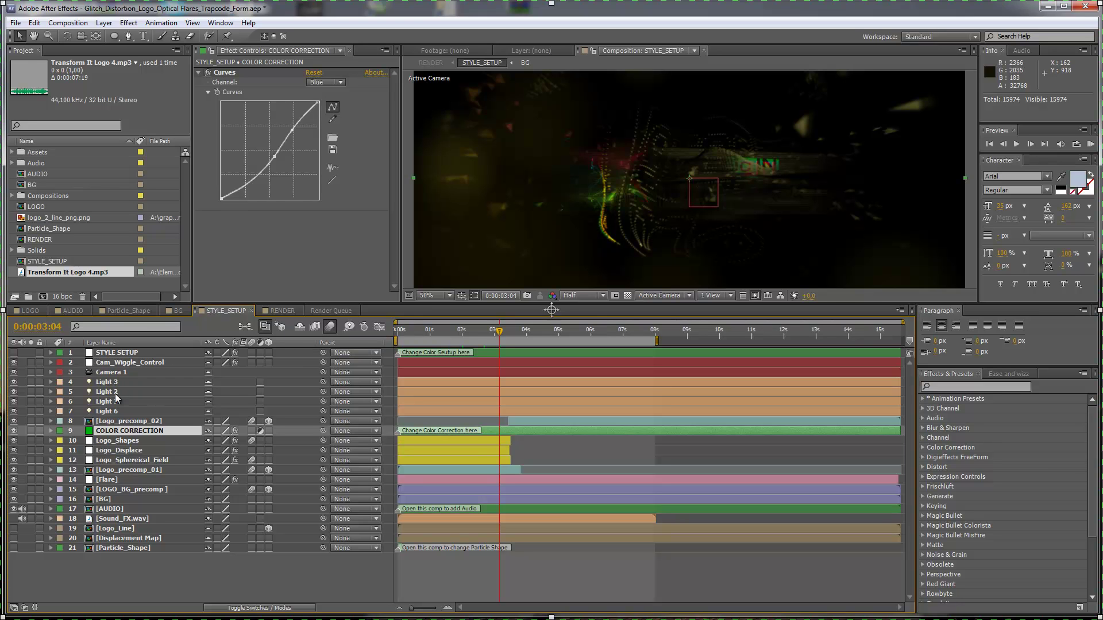
click(299, 327)
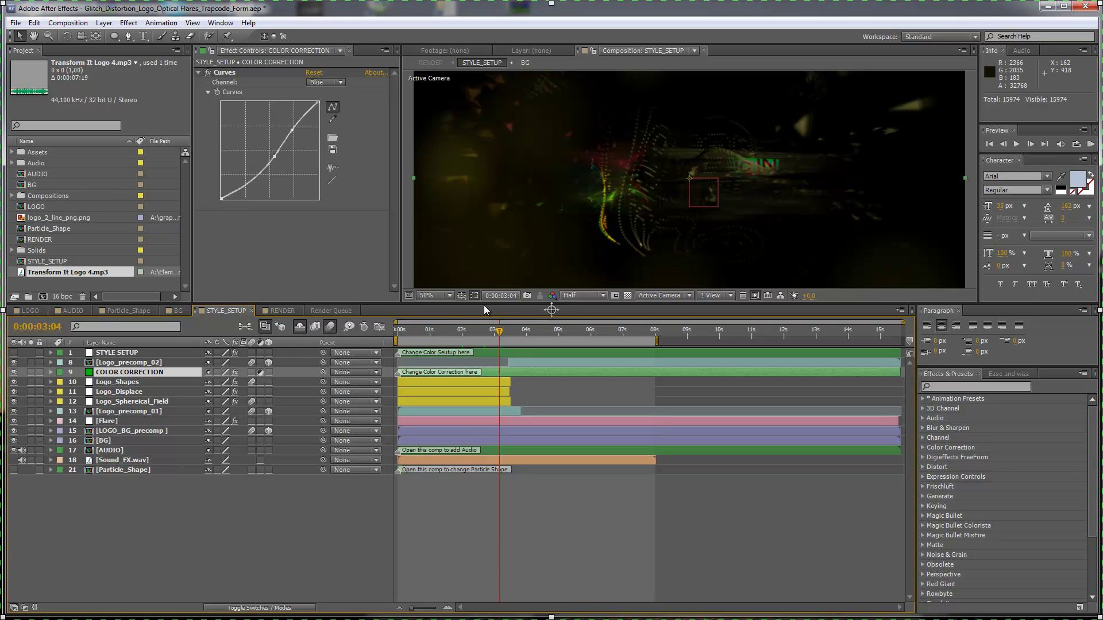
click(299, 328)
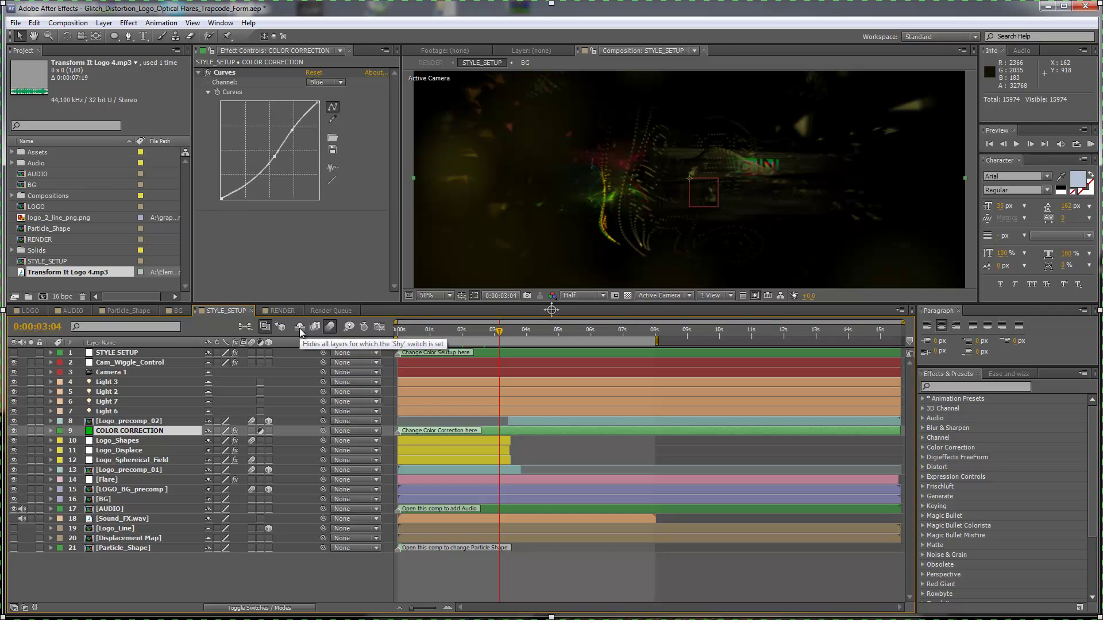
click(299, 329)
drag(560, 306, 551, 364)
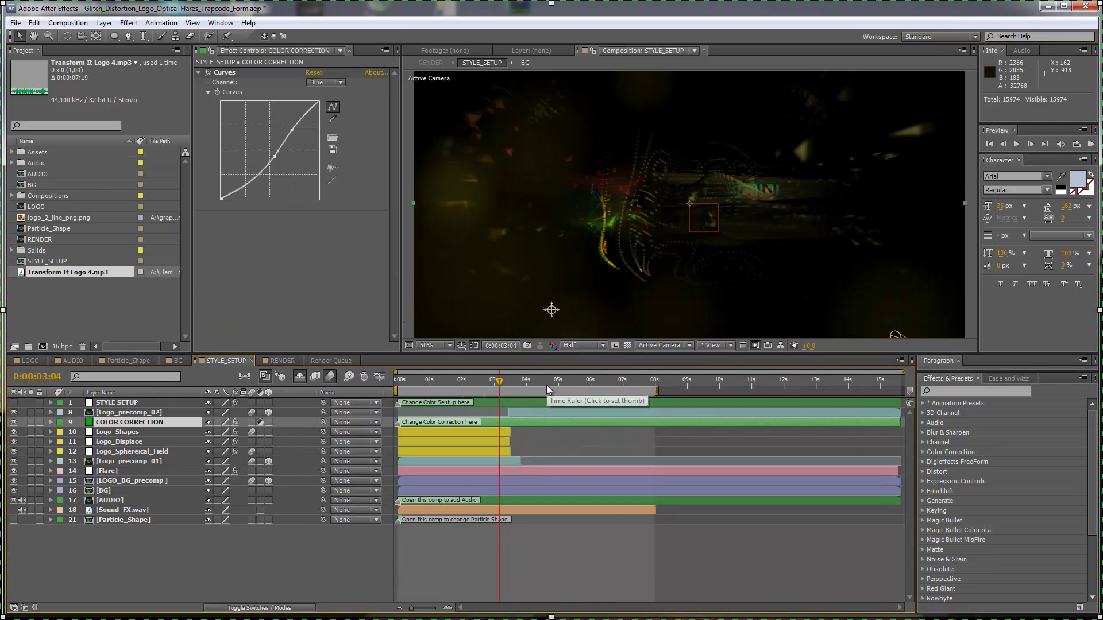